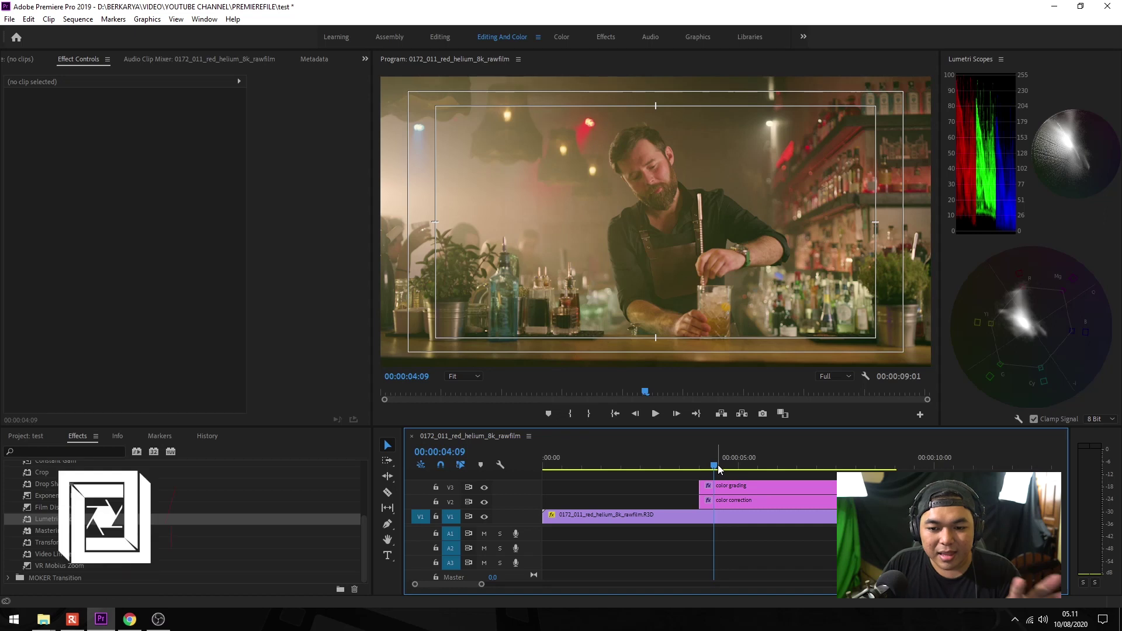
Toggle the full-screen preview, then select the 'color grading' layer on V3 to show its Lumetri Color settings.
{"action": "key", "text": "ctrl+grave"}
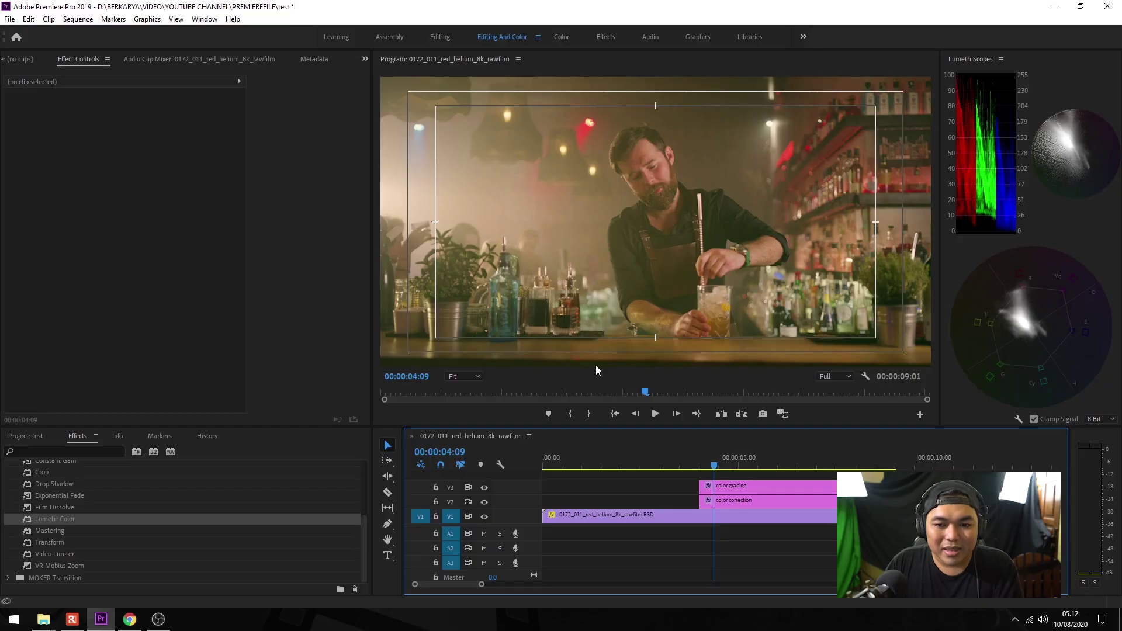
{"action": "left_click", "coordinate": [730, 486]}
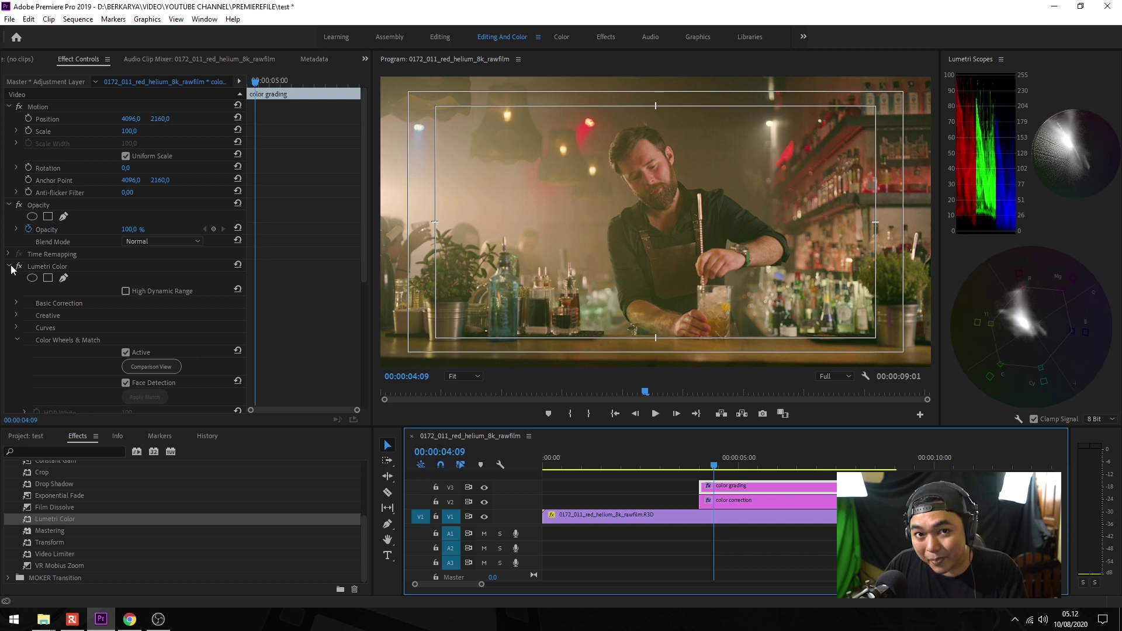
Place a new adjustment layer on V4 above color grading and apply Lumetri Color to it.
{"action": "left_click", "coordinate": [605, 486]}
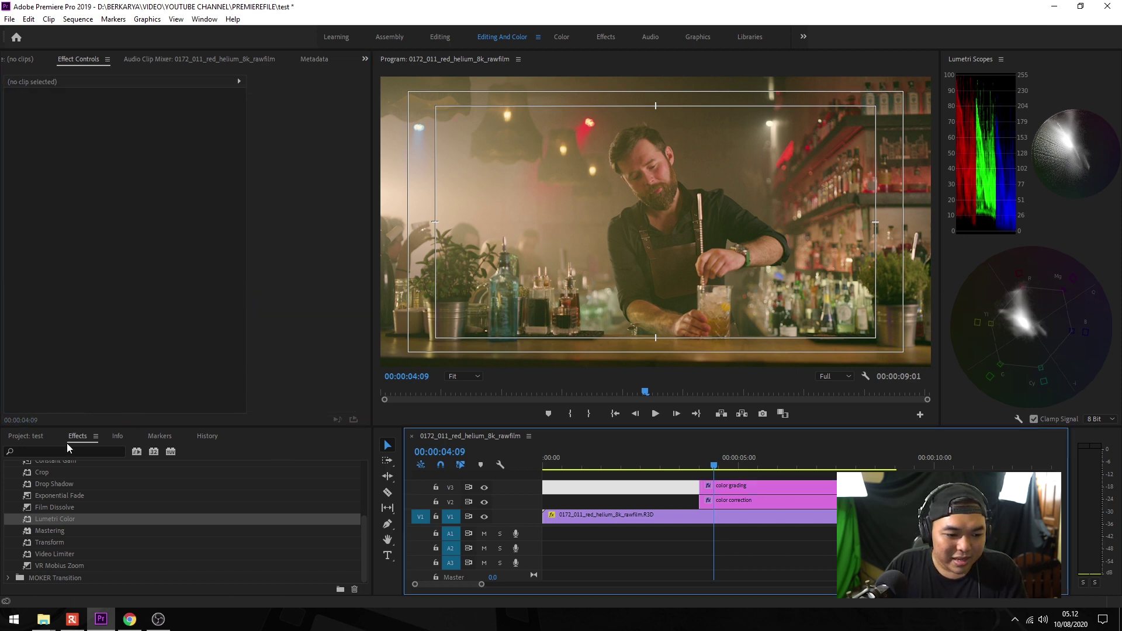
{"action": "left_click", "coordinate": [26, 436]}
{"action": "mouse_move", "coordinate": [297, 521]}
{"action": "left_mouse_down"}
{"action": "mouse_move", "coordinate": [683, 472]}
{"action": "mouse_move", "coordinate": [761, 482]}
{"action": "left_mouse_up"}
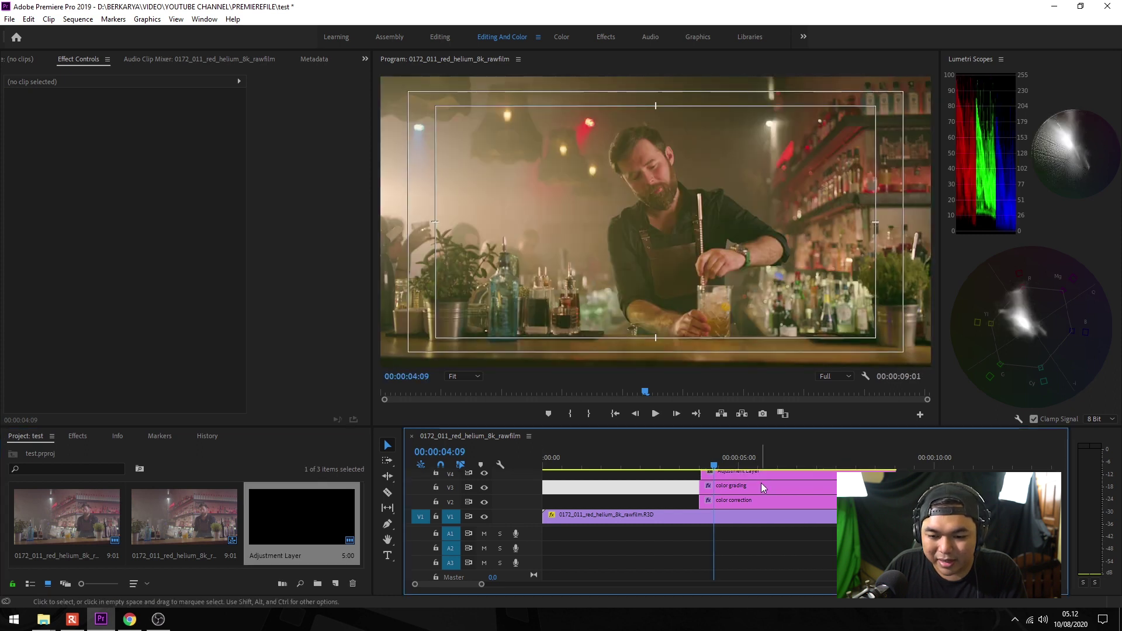
{"action": "left_click", "coordinate": [78, 436]}
{"action": "left_click_drag", "start_coordinate": [55, 519], "coordinate": [741, 471]}
Rename the V4 adjustment layer to 'desaturate red'.
{"action": "right_click", "coordinate": [753, 478]}
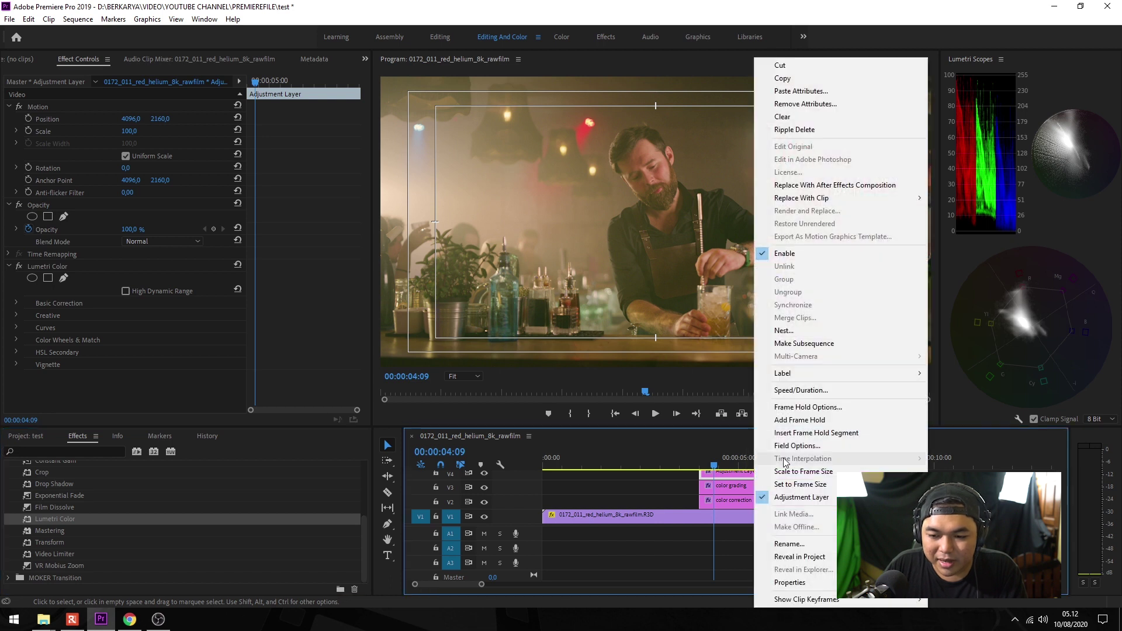
{"action": "left_click", "coordinate": [679, 485]}
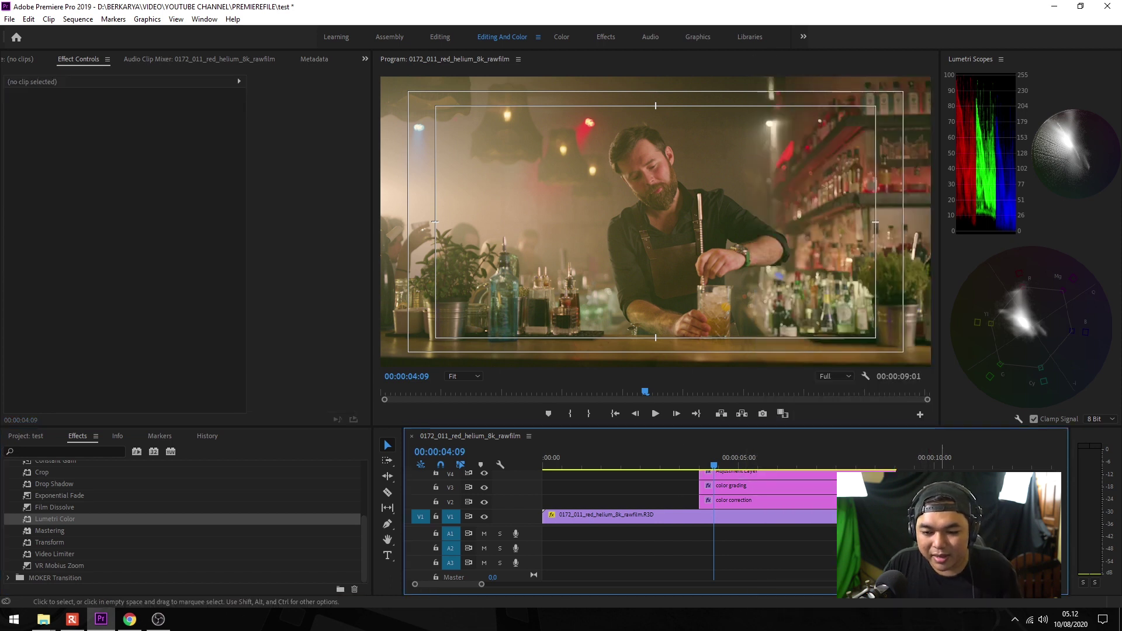
{"action": "scroll", "coordinate": [719, 490], "scroll_direction": "up", "scroll_amount": 1}
{"action": "right_click", "coordinate": [730, 485]}
{"action": "left_click", "coordinate": [767, 543]}
{"action": "type", "text": "desatura"}
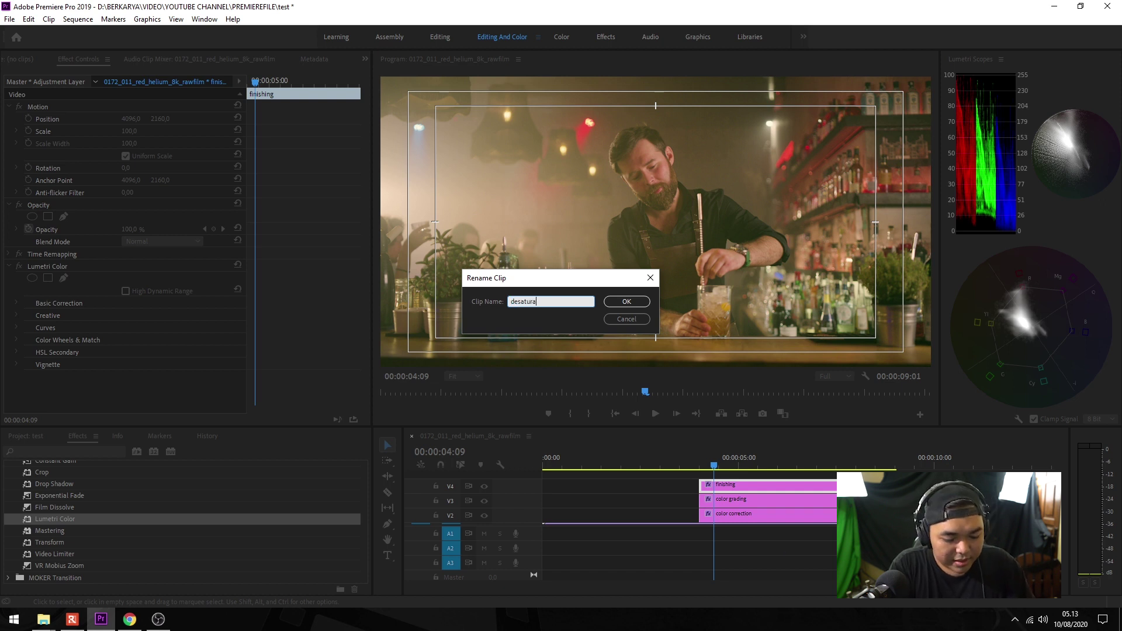
{"action": "type", "text": "te red"}
{"action": "key", "text": "Return"}
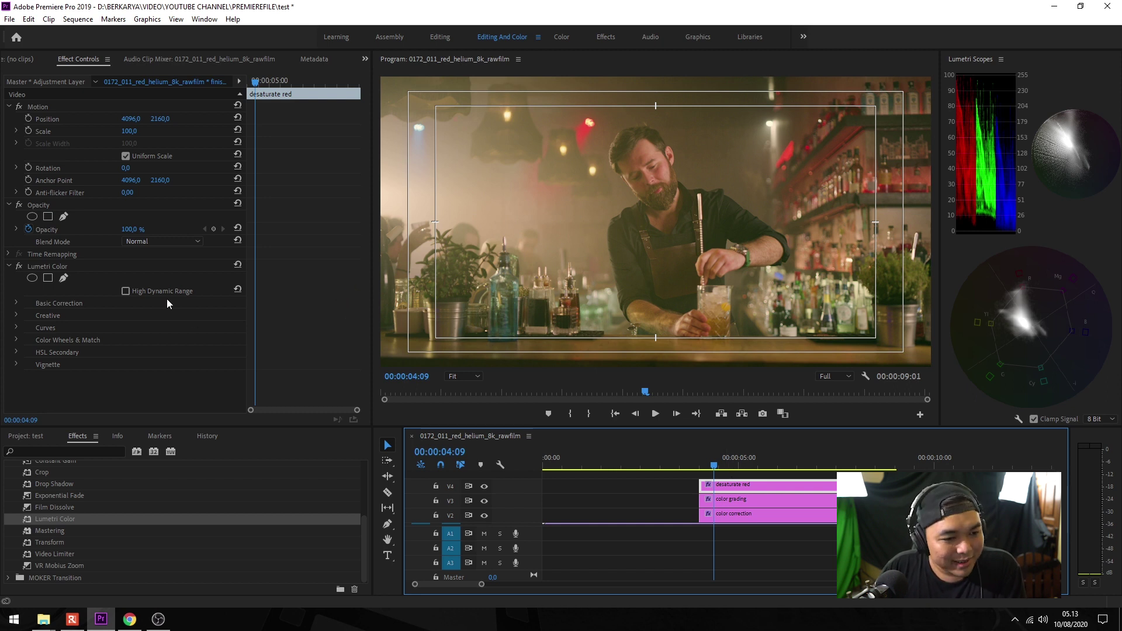
Expand HSL Secondary and sample the red lamp as the key colour with the Set color eyedropper.
{"action": "left_click", "coordinate": [16, 351]}
{"action": "scroll", "coordinate": [174, 320], "scroll_direction": "down", "scroll_amount": 3}
{"action": "scroll", "coordinate": [240, 329], "scroll_direction": "down", "scroll_amount": 2}
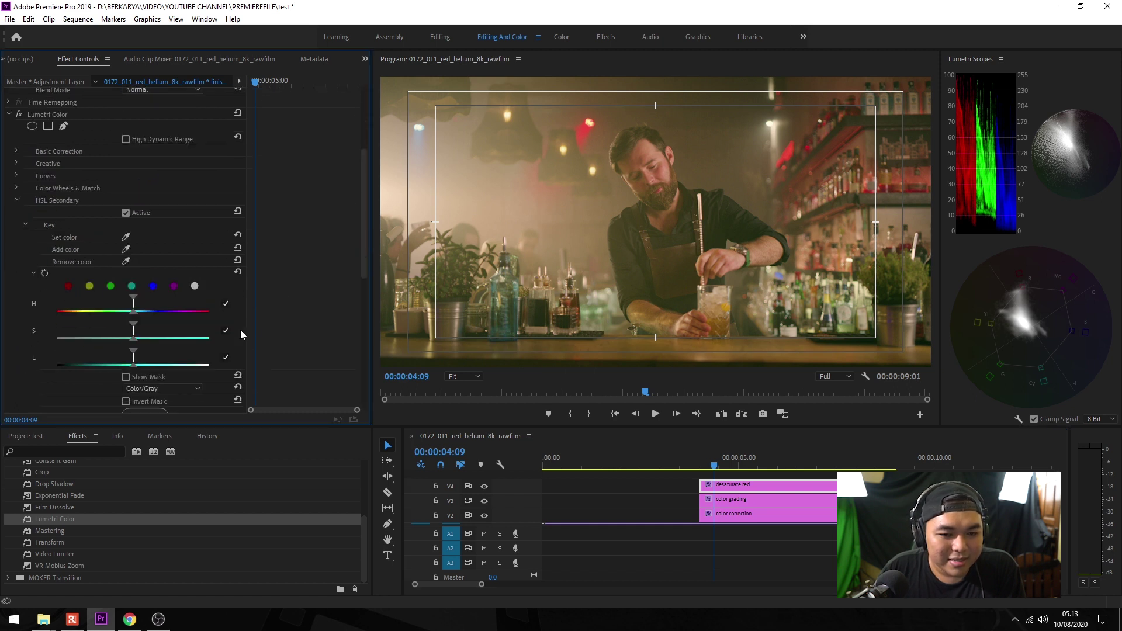
{"action": "scroll", "coordinate": [240, 329], "scroll_direction": "down", "scroll_amount": 2}
{"action": "left_click", "coordinate": [129, 166]}
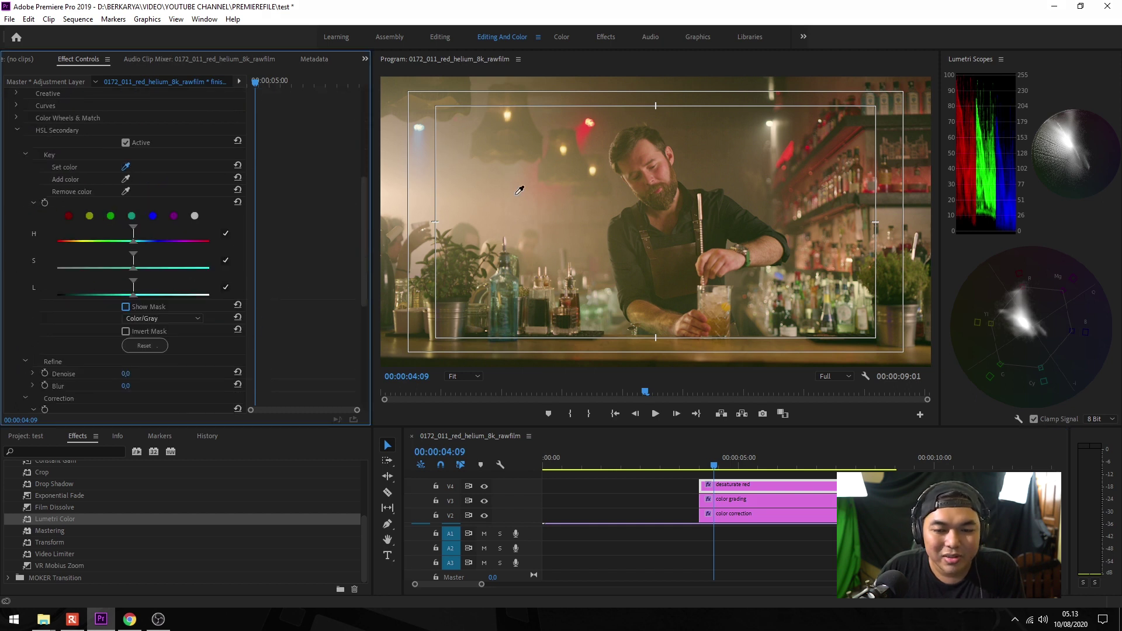
{"action": "left_click", "coordinate": [588, 122]}
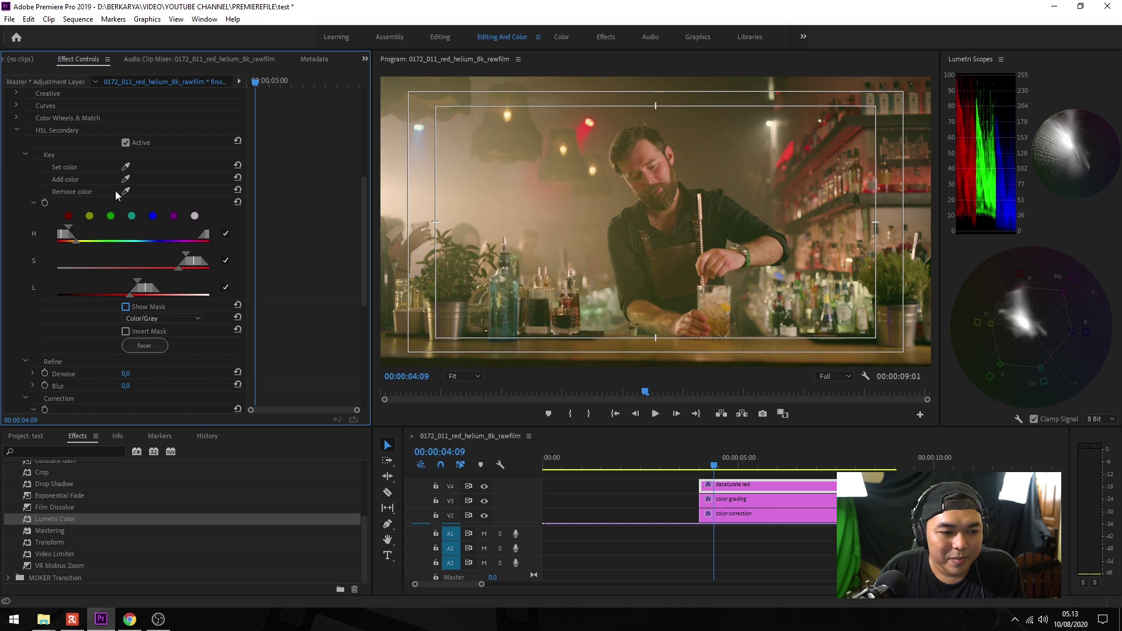
Turn on Show Mask with the Color/Black mask display.
{"action": "left_click", "coordinate": [125, 307]}
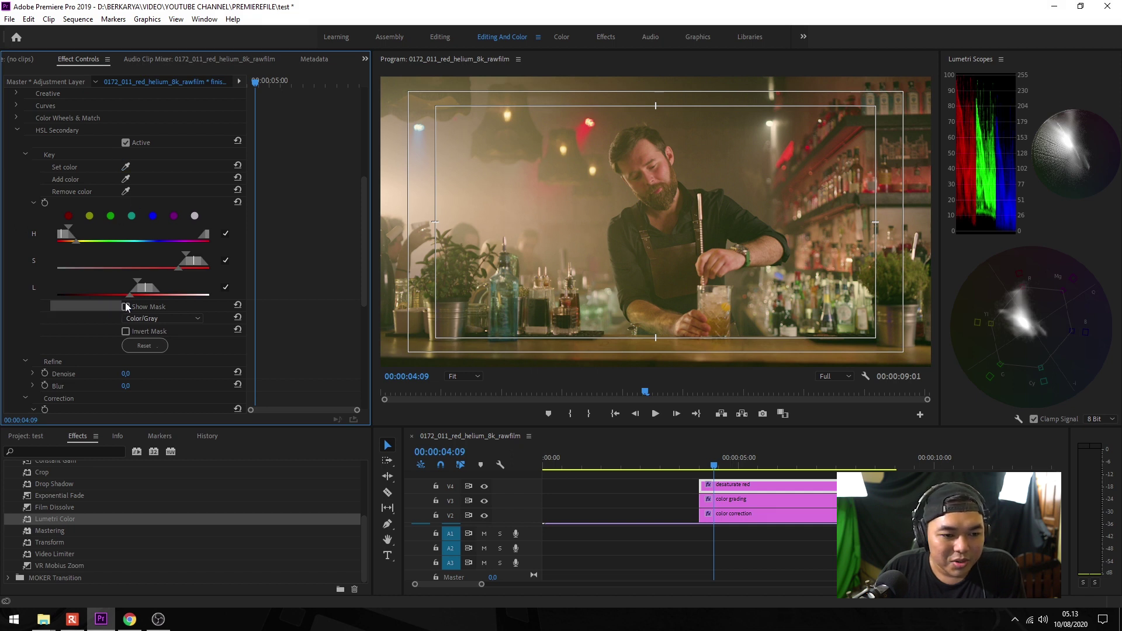
{"action": "left_click", "coordinate": [170, 319]}
{"action": "left_click", "coordinate": [170, 319]}
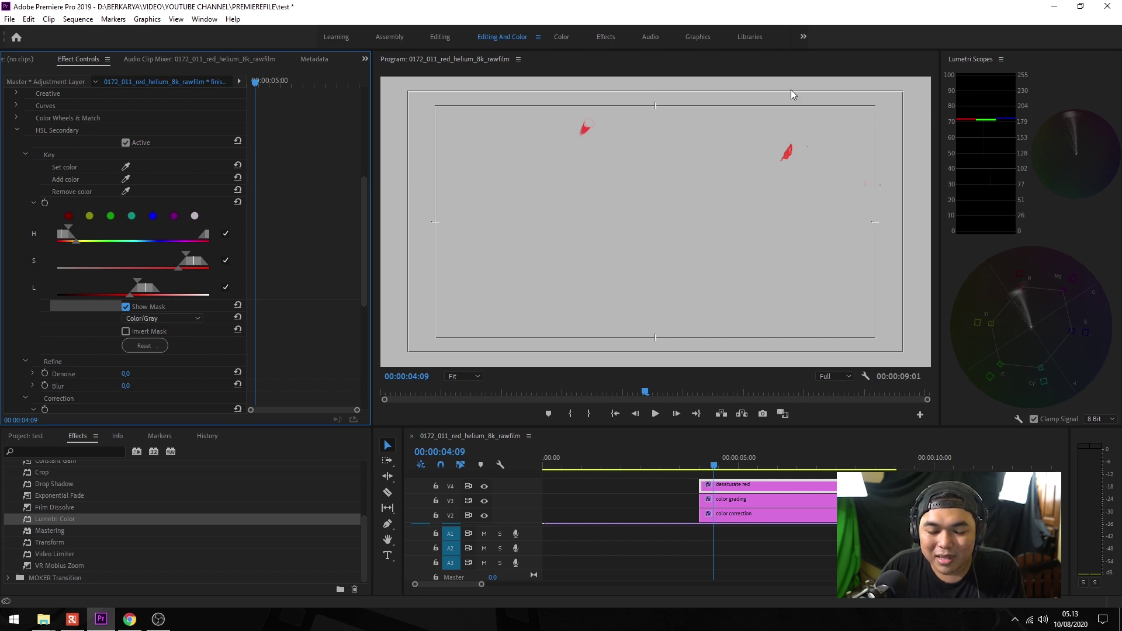
{"action": "left_click", "coordinate": [176, 320]}
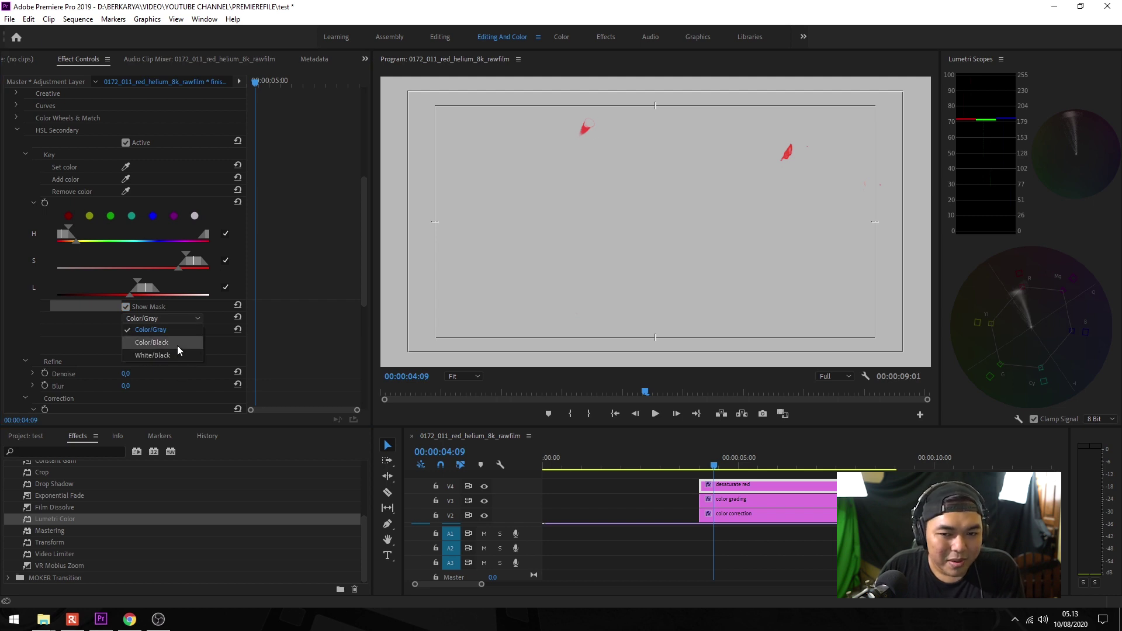
{"action": "left_click", "coordinate": [177, 345]}
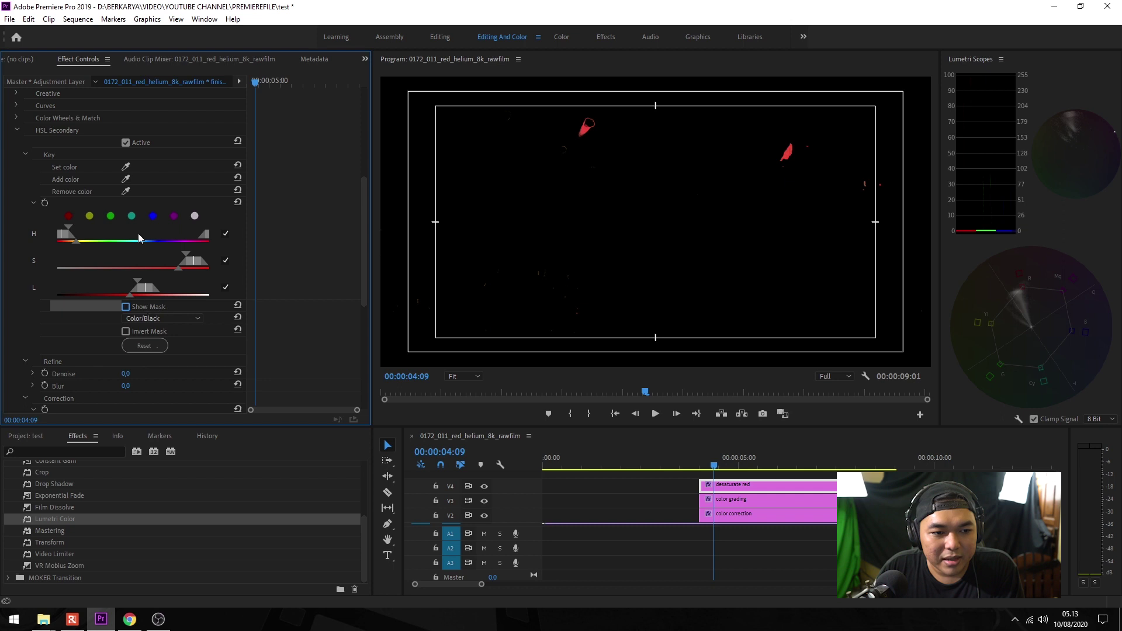
Add the red light's shades to the key with the Add color eyedropper, removing unwanted tones.
{"action": "left_click", "coordinate": [126, 178]}
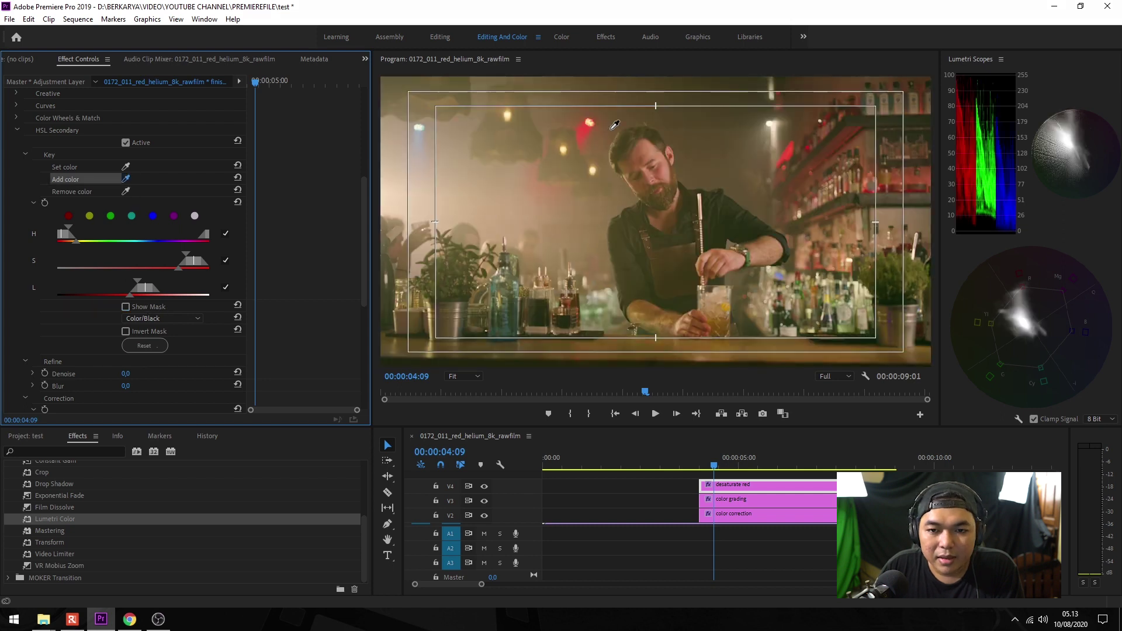
{"action": "left_click_drag", "start_coordinate": [593, 124], "coordinate": [584, 137]}
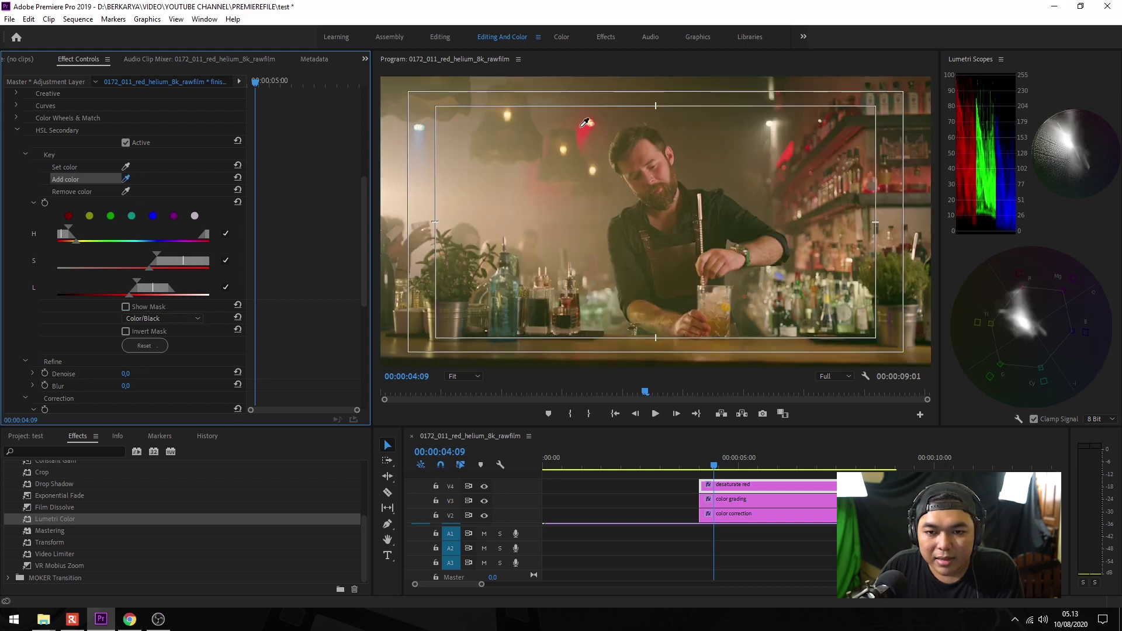
{"action": "left_click", "coordinate": [584, 123]}
{"action": "key", "text": "ctrl"}
{"action": "left_click_drag", "start_coordinate": [578, 132], "coordinate": [581, 153]}
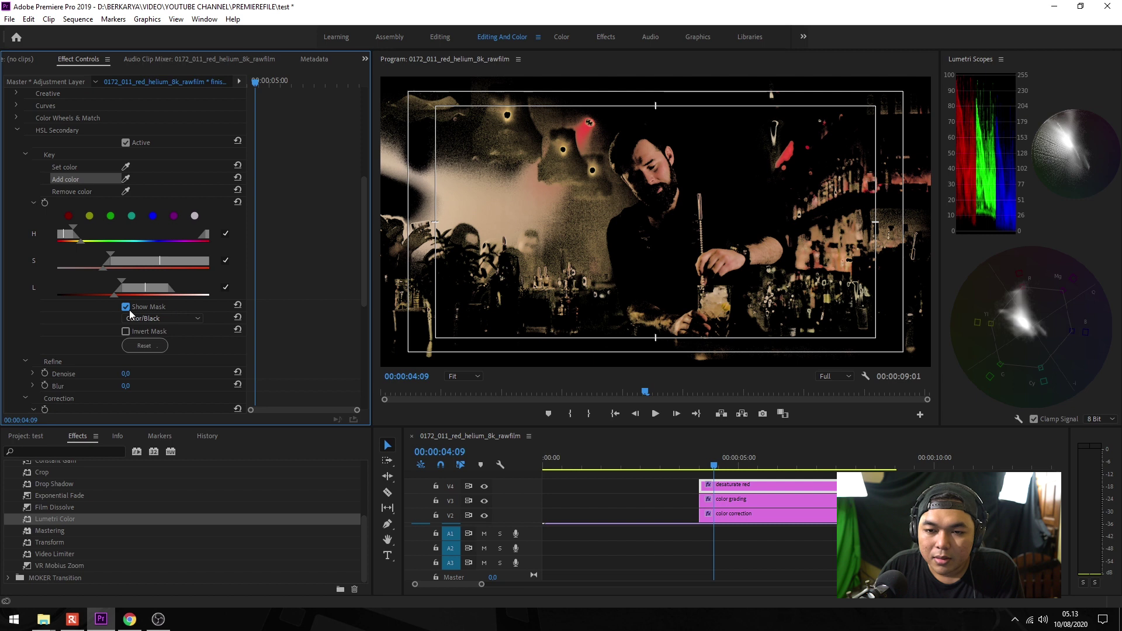
Remove background tones from the key with the Remove color eyedropper, then turn off Show Mask.
{"action": "left_click", "coordinate": [126, 190]}
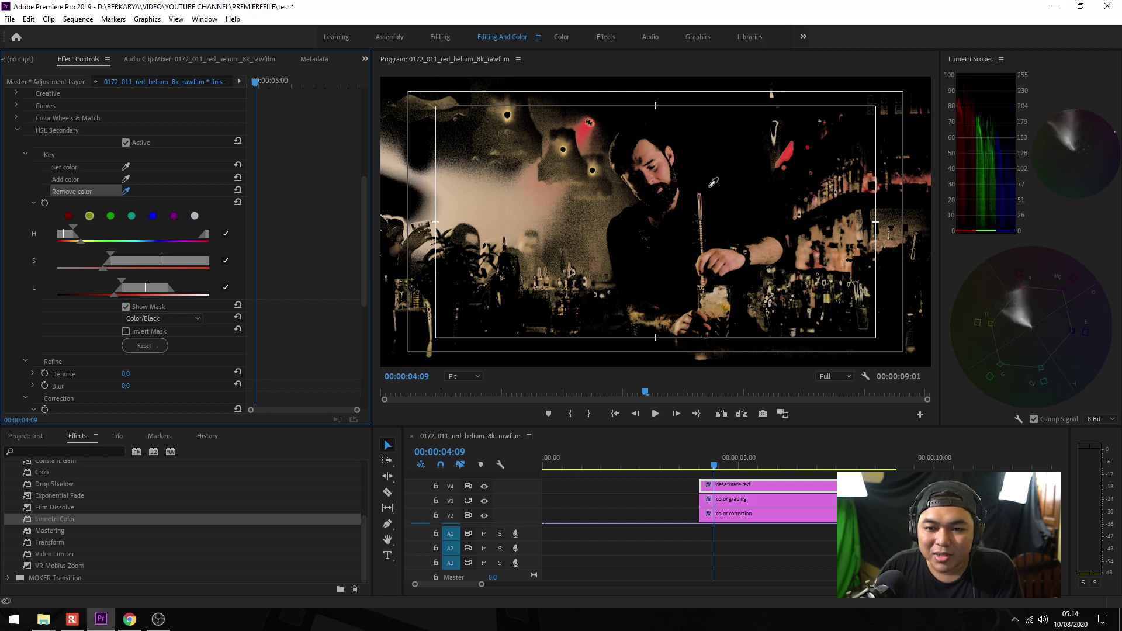
{"action": "left_click_drag", "start_coordinate": [648, 147], "coordinate": [659, 171]}
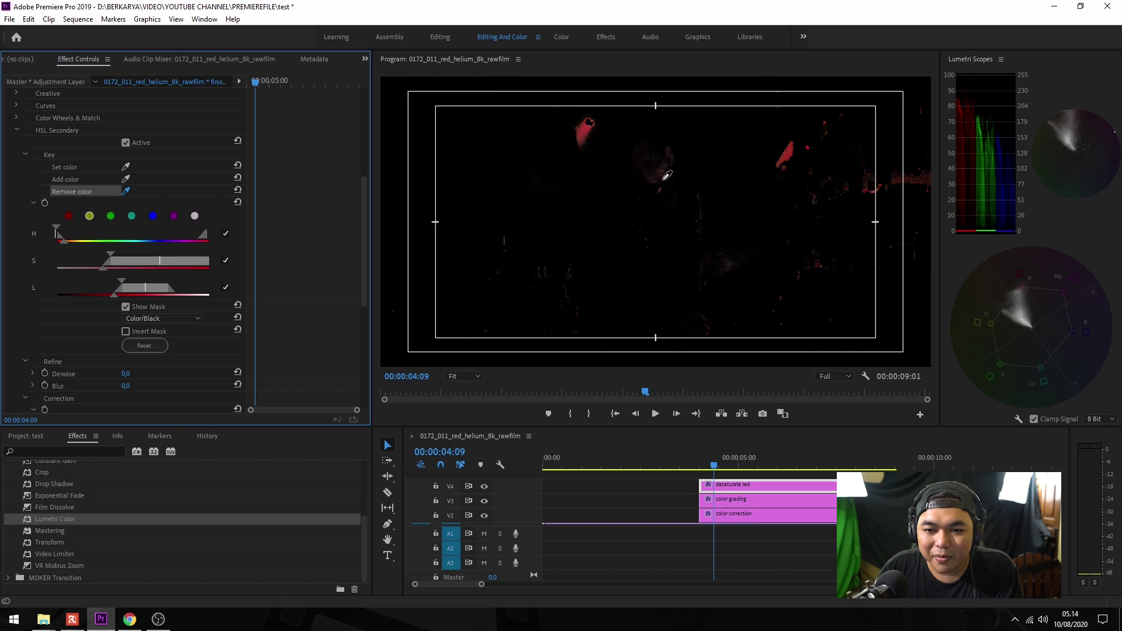
{"action": "left_click", "coordinate": [661, 172]}
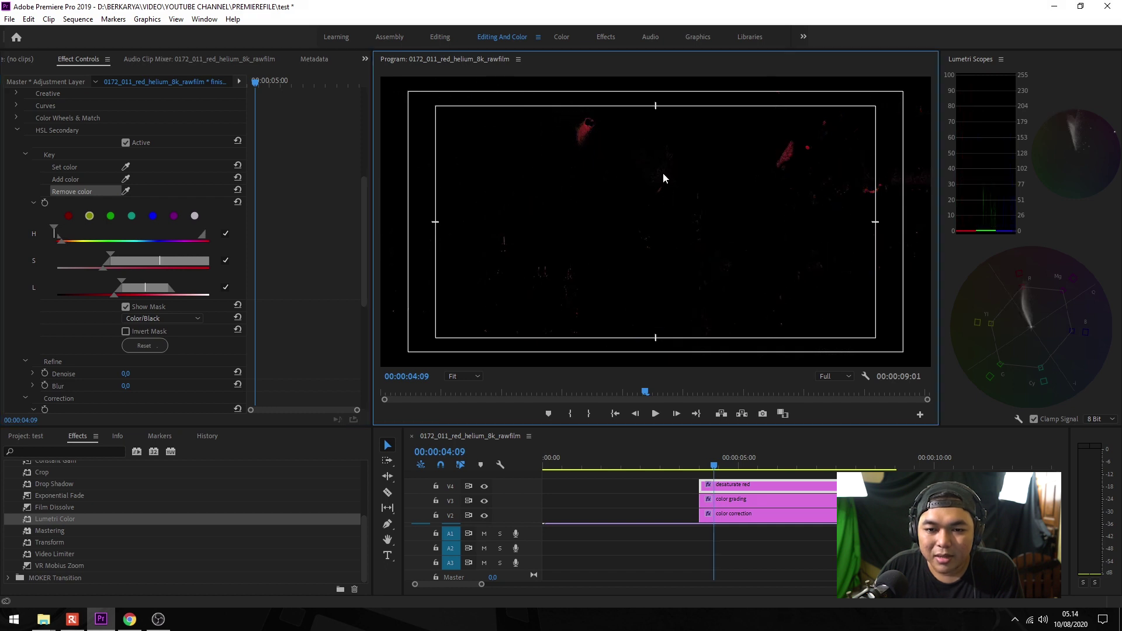
{"action": "left_click", "coordinate": [126, 190]}
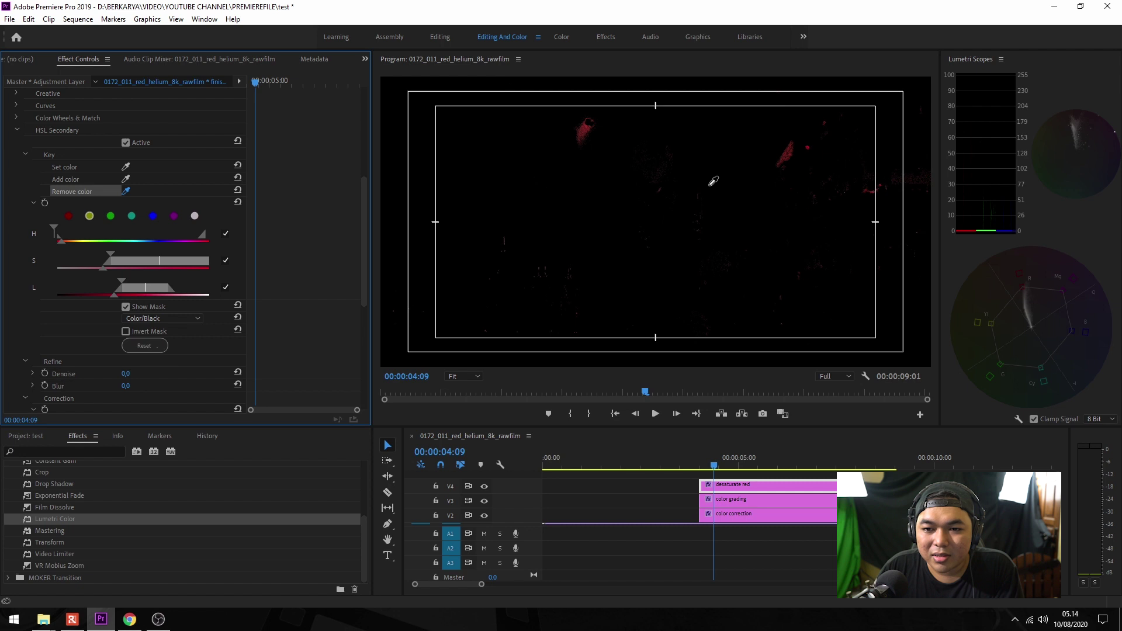
{"action": "left_click", "coordinate": [666, 170]}
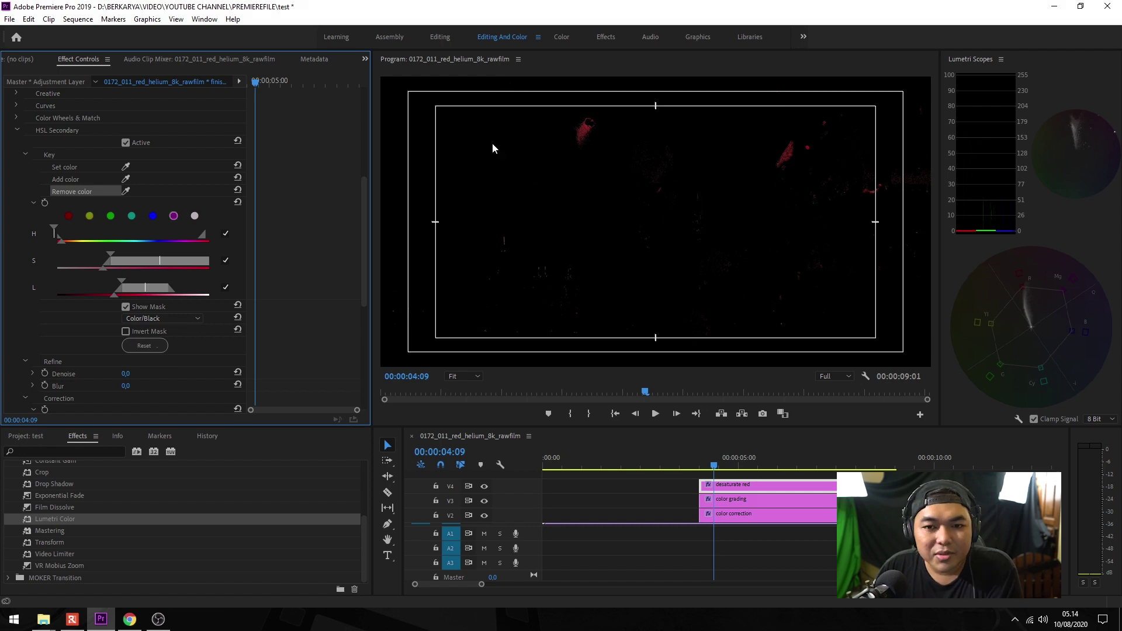
{"action": "left_click", "coordinate": [126, 306]}
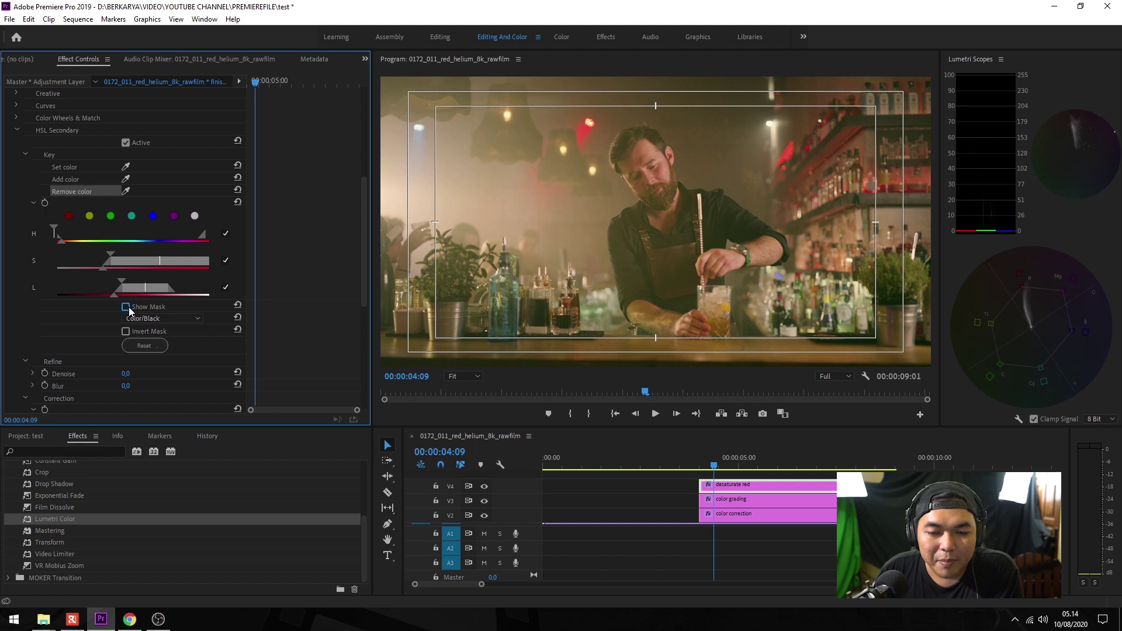
Turn the mask preview back on and widen the key's lightness range.
{"action": "left_click", "coordinate": [128, 307]}
{"action": "left_click", "coordinate": [129, 306]}
{"action": "scroll", "coordinate": [128, 306], "scroll_direction": "down", "scroll_amount": 2}
{"action": "left_click", "coordinate": [125, 243]}
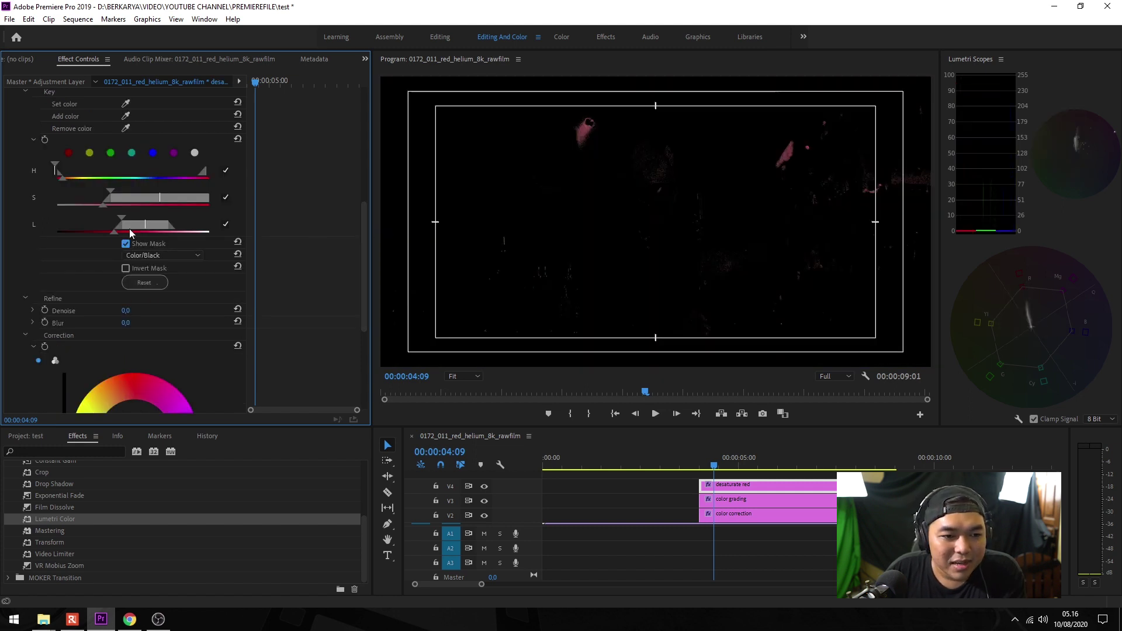
{"action": "mouse_move", "coordinate": [122, 217]}
{"action": "left_mouse_down"}
{"action": "mouse_move", "coordinate": [111, 219]}
{"action": "mouse_move", "coordinate": [145, 224]}
{"action": "left_mouse_up"}
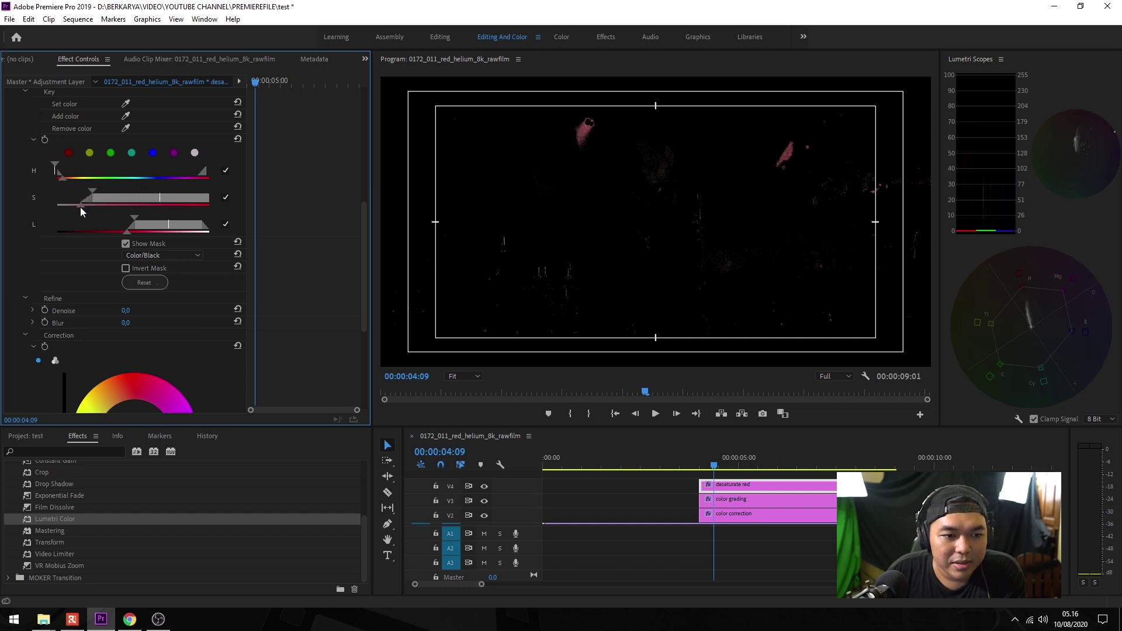
Fine-tune the key's saturation and lightness ranges so only the red lamps remain.
{"action": "left_click_drag", "start_coordinate": [101, 196], "coordinate": [97, 196]}
{"action": "mouse_move", "coordinate": [127, 232]}
{"action": "left_mouse_down"}
{"action": "mouse_move", "coordinate": [115, 234]}
{"action": "mouse_move", "coordinate": [160, 228]}
{"action": "left_mouse_up"}
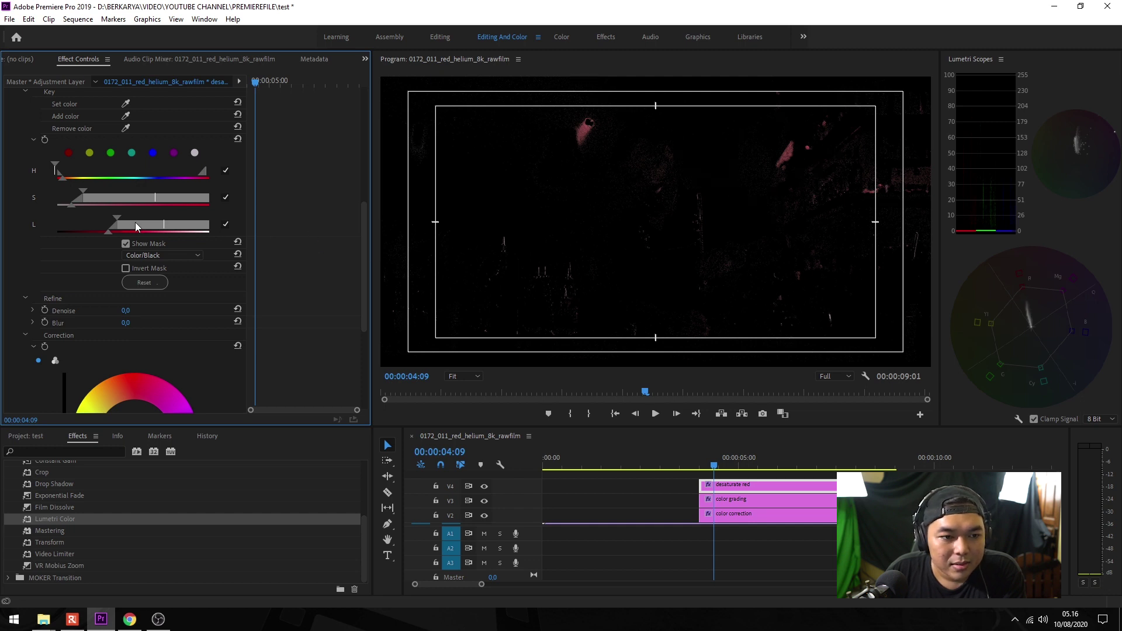
{"action": "left_click_drag", "start_coordinate": [91, 196], "coordinate": [113, 199]}
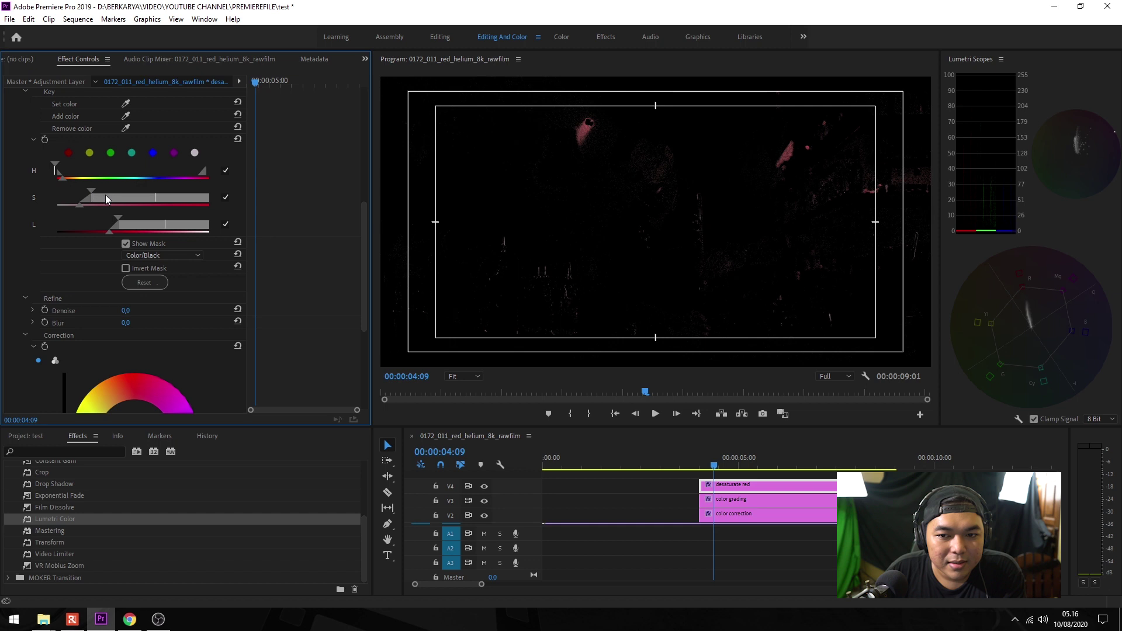
{"action": "scroll", "coordinate": [319, 241], "scroll_direction": "down", "scroll_amount": 5}
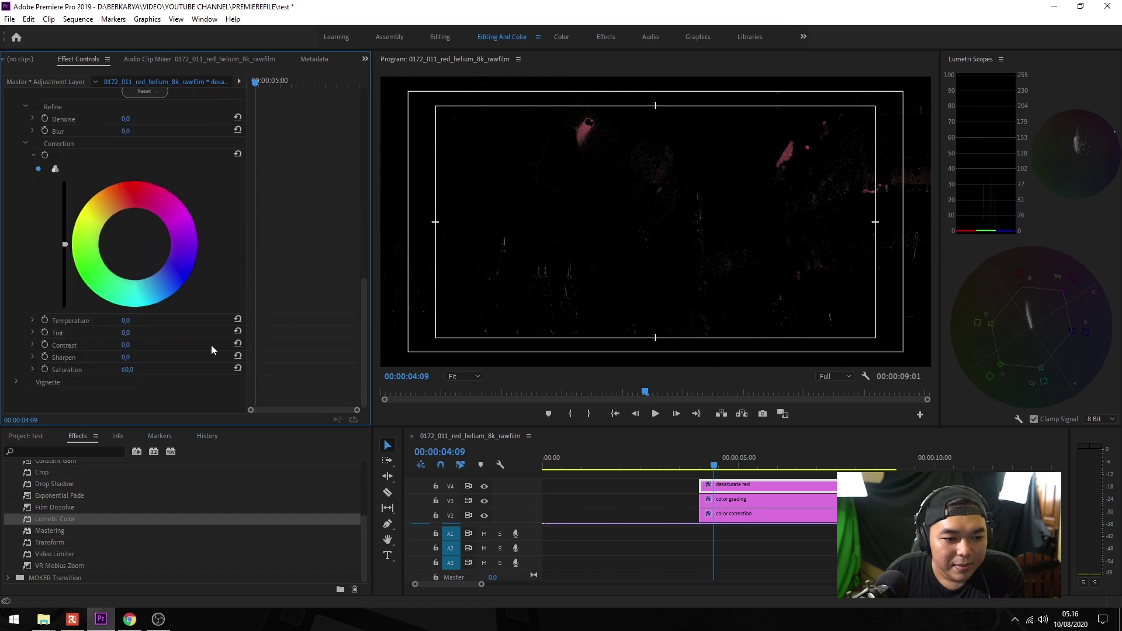
{"action": "scroll", "coordinate": [265, 195], "scroll_direction": "up", "scroll_amount": 1}
{"action": "scroll", "coordinate": [267, 210], "scroll_direction": "up", "scroll_amount": 4}
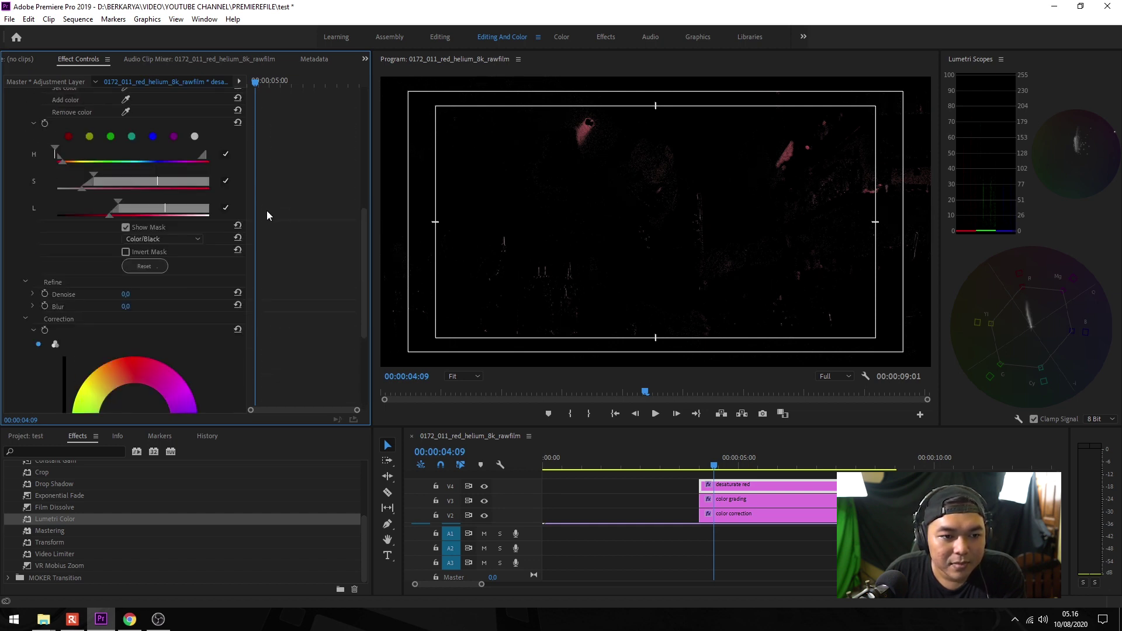
Hide the mask and set the keyed reds' correction saturation to 55.
{"action": "left_click", "coordinate": [126, 226]}
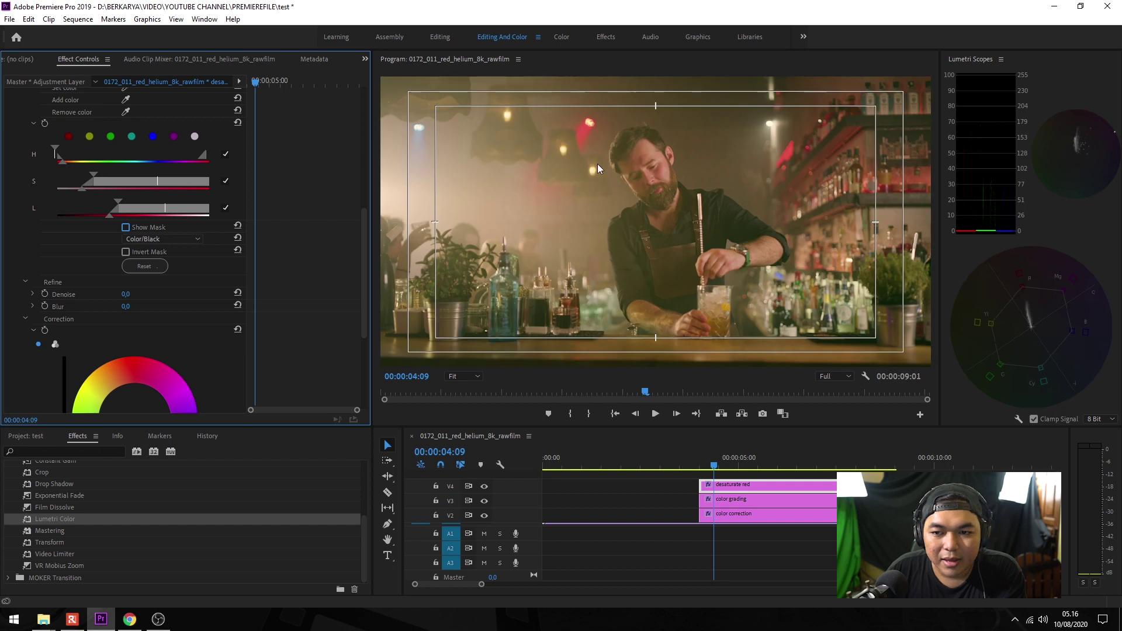
{"action": "left_click", "coordinate": [484, 488]}
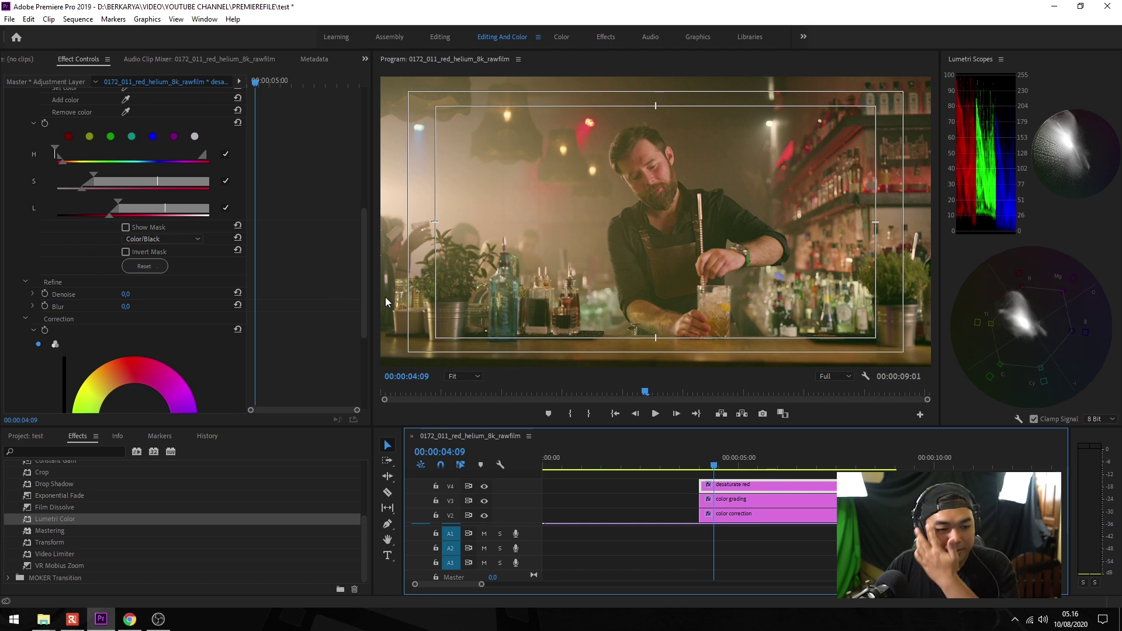
{"action": "scroll", "coordinate": [293, 277], "scroll_direction": "down", "scroll_amount": 3}
{"action": "scroll", "coordinate": [293, 278], "scroll_direction": "down", "scroll_amount": 3}
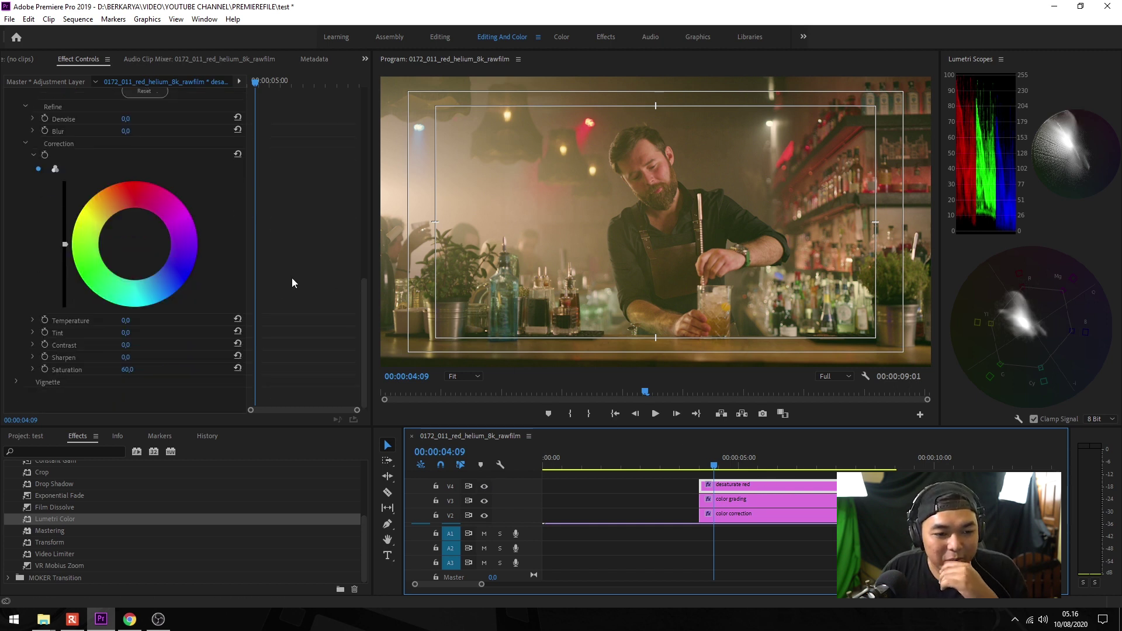
{"action": "left_click", "coordinate": [126, 369]}
{"action": "type", "text": "20"}
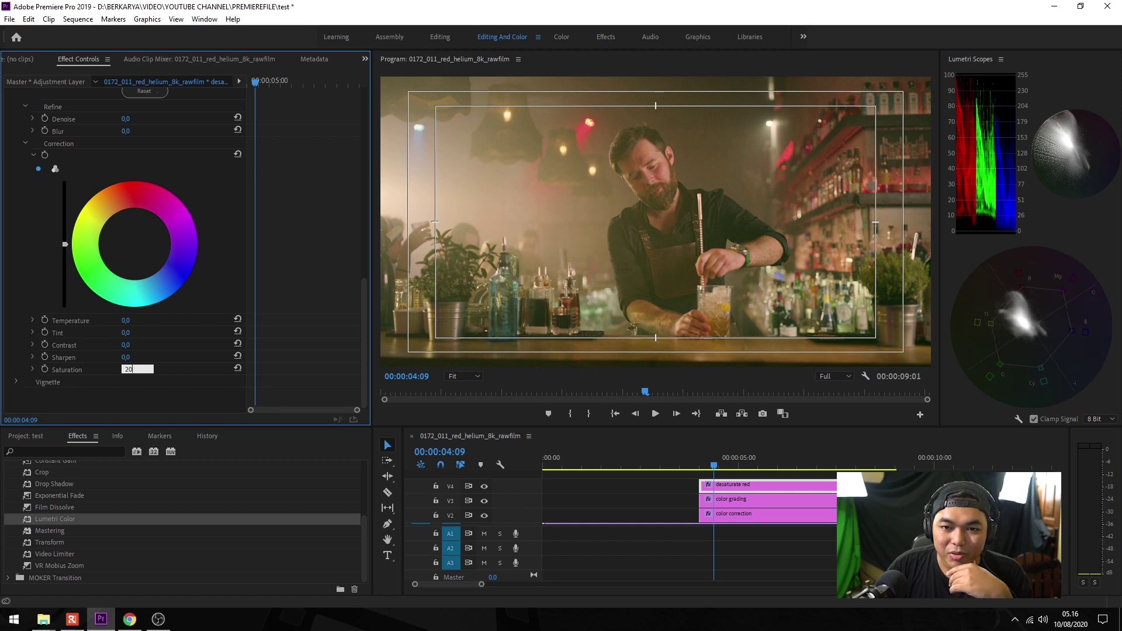
{"action": "key", "text": "Return"}
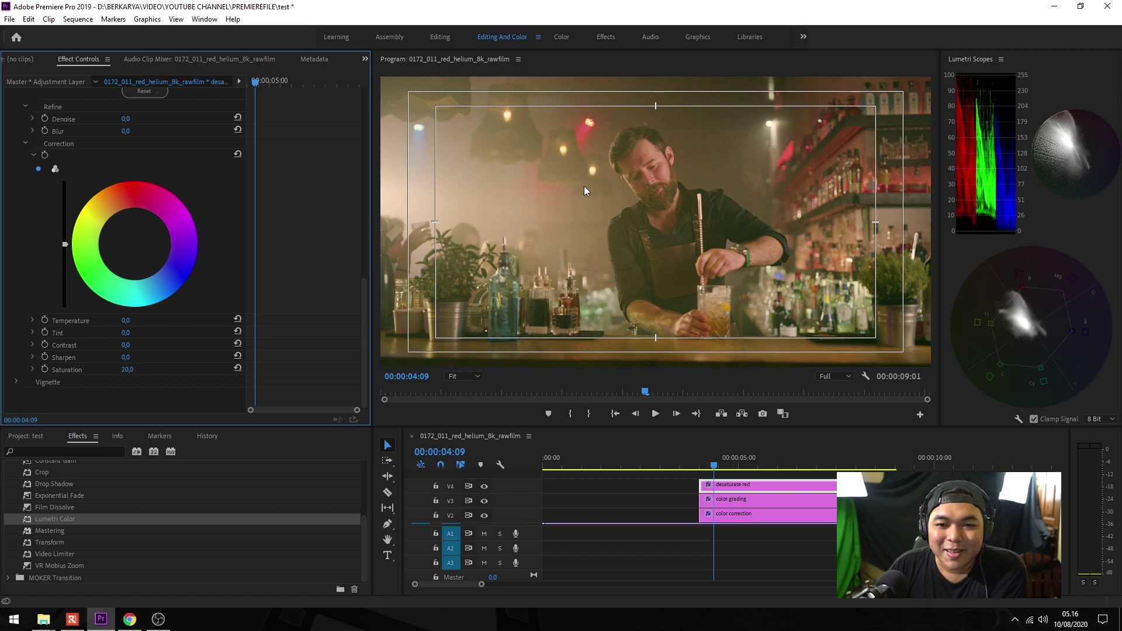
{"action": "left_click", "coordinate": [135, 368]}
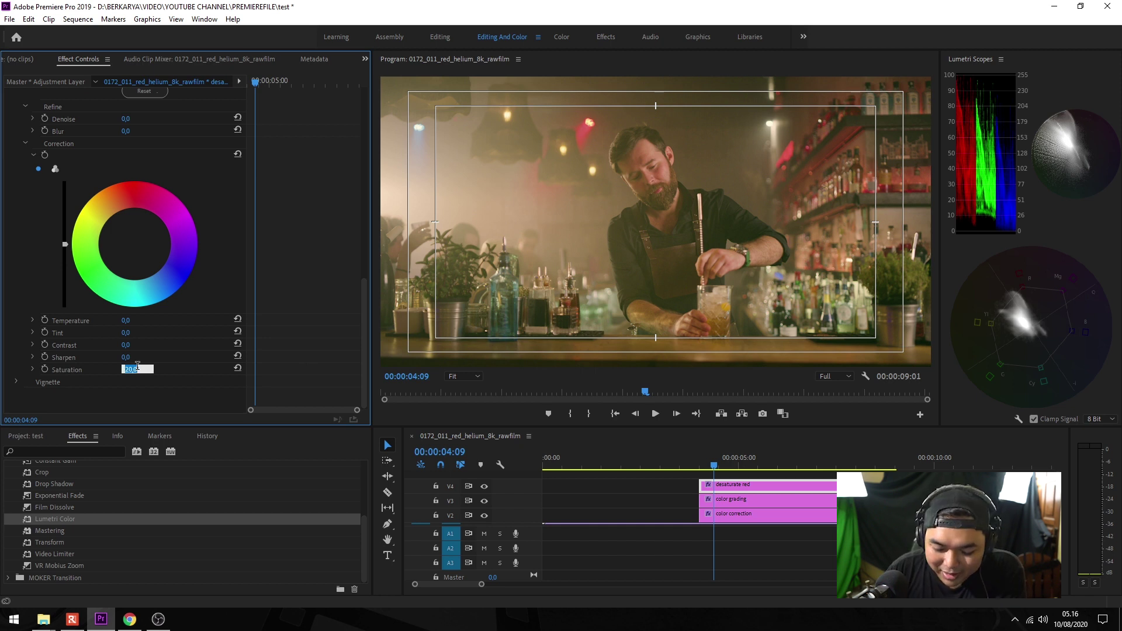
{"action": "type", "text": "55"}
{"action": "key", "text": "Return"}
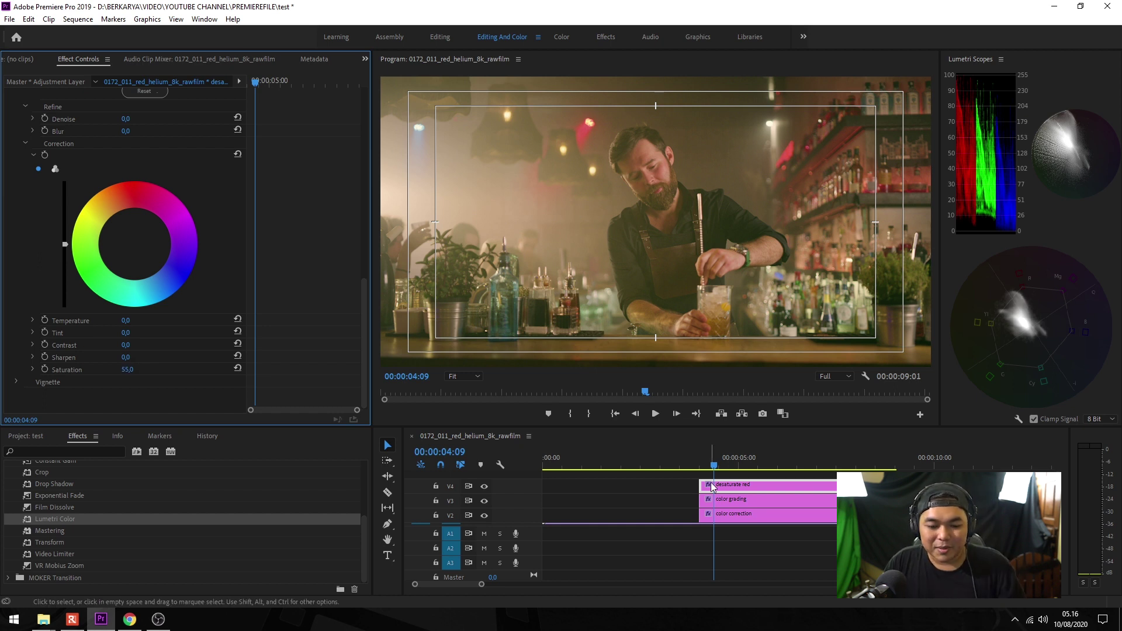
Preview the shot full screen, then place a new adjustment layer above the grading layers.
{"action": "left_click", "coordinate": [689, 370]}
{"action": "key", "text": "ctrl+grave"}
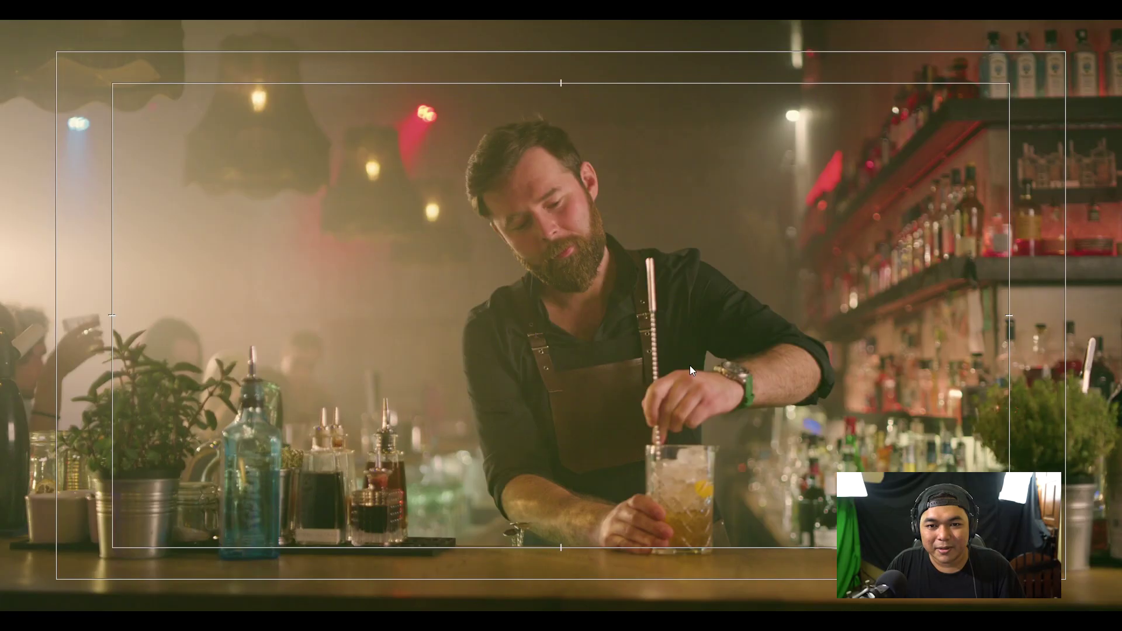
{"action": "key", "text": "ctrl+grave"}
{"action": "left_click", "coordinate": [47, 435]}
{"action": "mouse_move", "coordinate": [272, 541]}
{"action": "left_mouse_down"}
{"action": "mouse_move", "coordinate": [744, 454]}
{"action": "mouse_move", "coordinate": [702, 485]}
{"action": "left_mouse_up"}
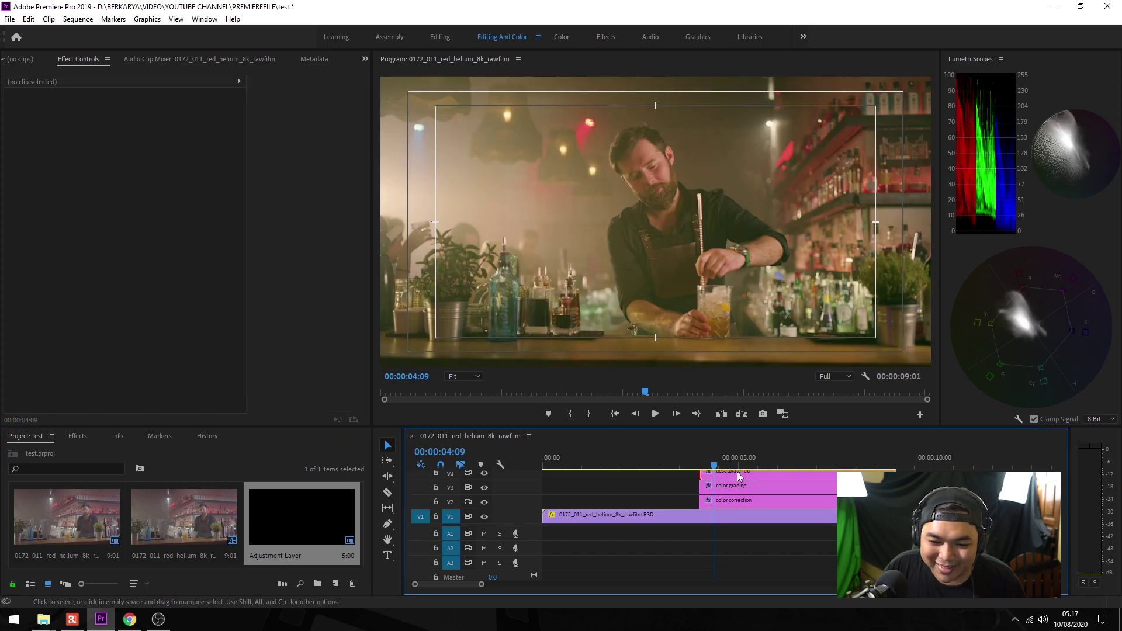
Rename the new V5 adjustment layer to 'Desaturate HiLo' and move the playhead to about 8 seconds.
{"action": "left_click", "coordinate": [716, 488]}
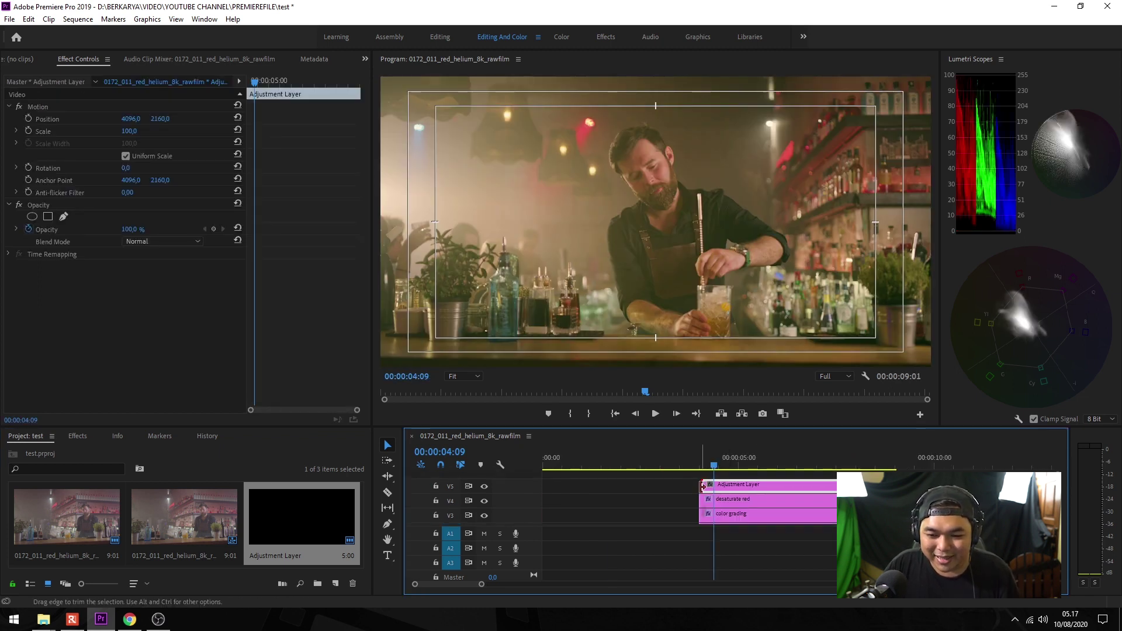
{"action": "right_click", "coordinate": [735, 486]}
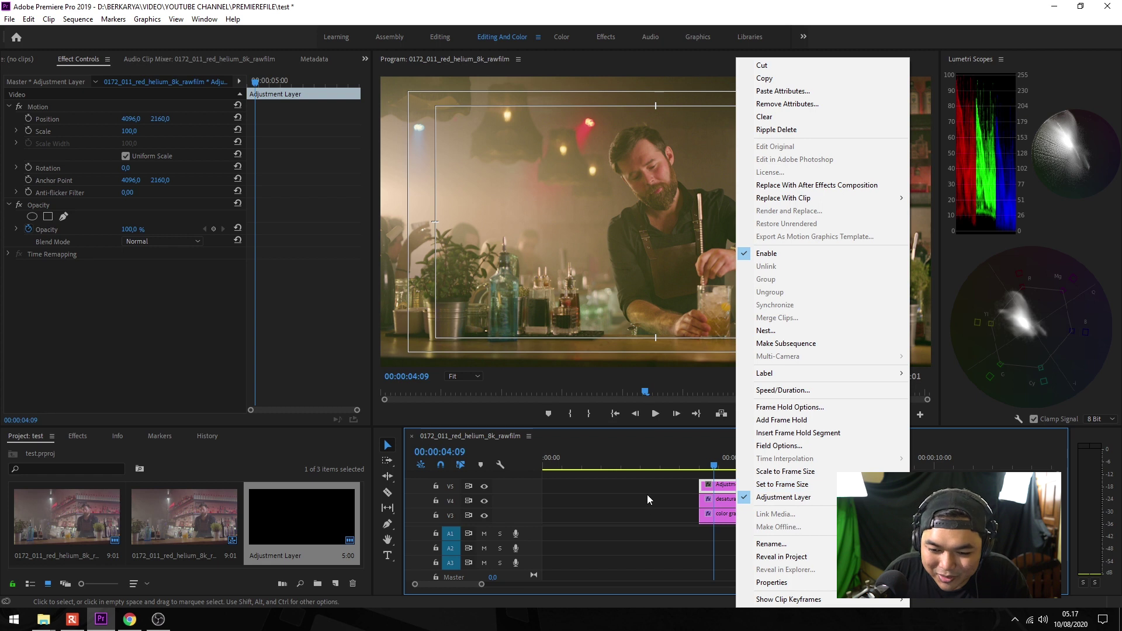
{"action": "left_click", "coordinate": [647, 494]}
{"action": "right_click", "coordinate": [783, 481]}
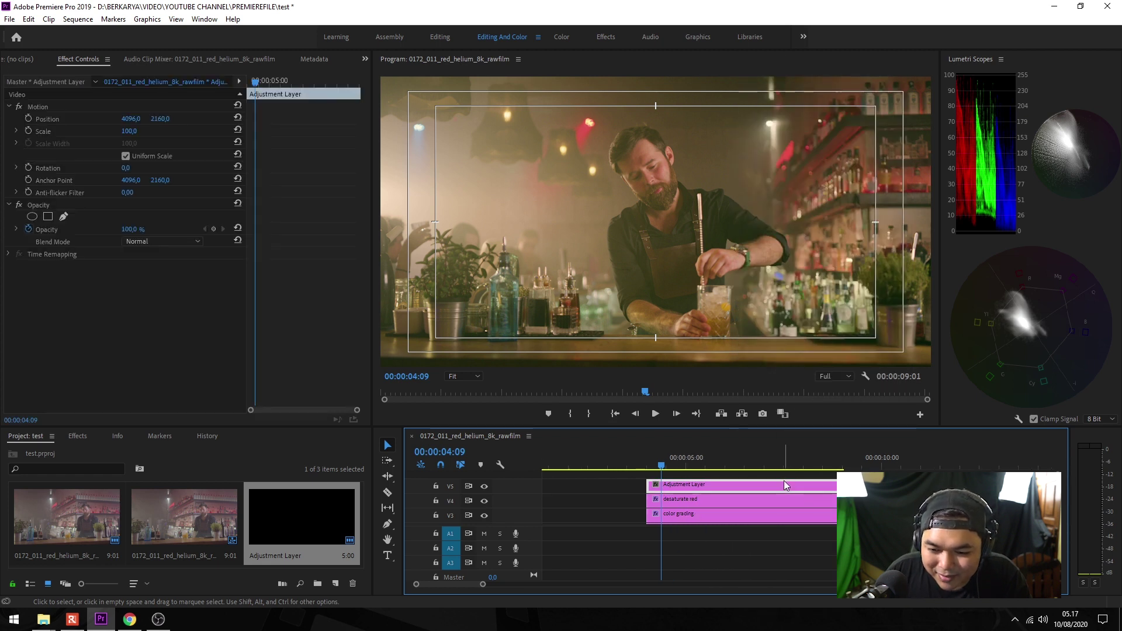
{"action": "left_click", "coordinate": [822, 544]}
{"action": "type", "text": "Desaturate HiL"}
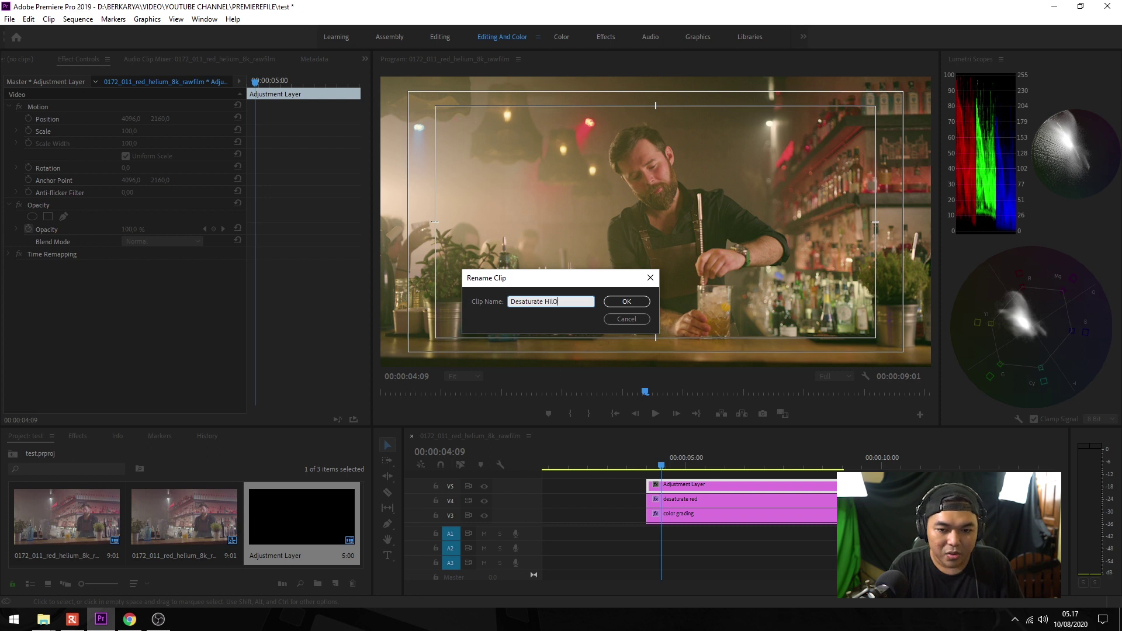
{"action": "type", "text": "o"}
{"action": "key", "text": "Return"}
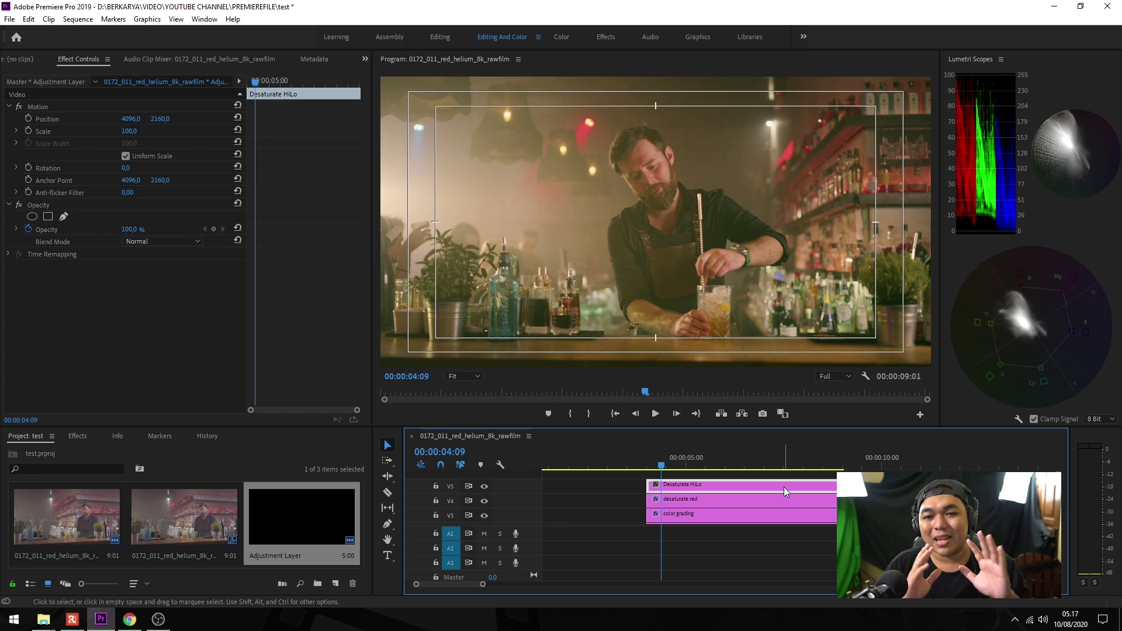
{"action": "left_click_drag", "start_coordinate": [797, 465], "coordinate": [814, 466]}
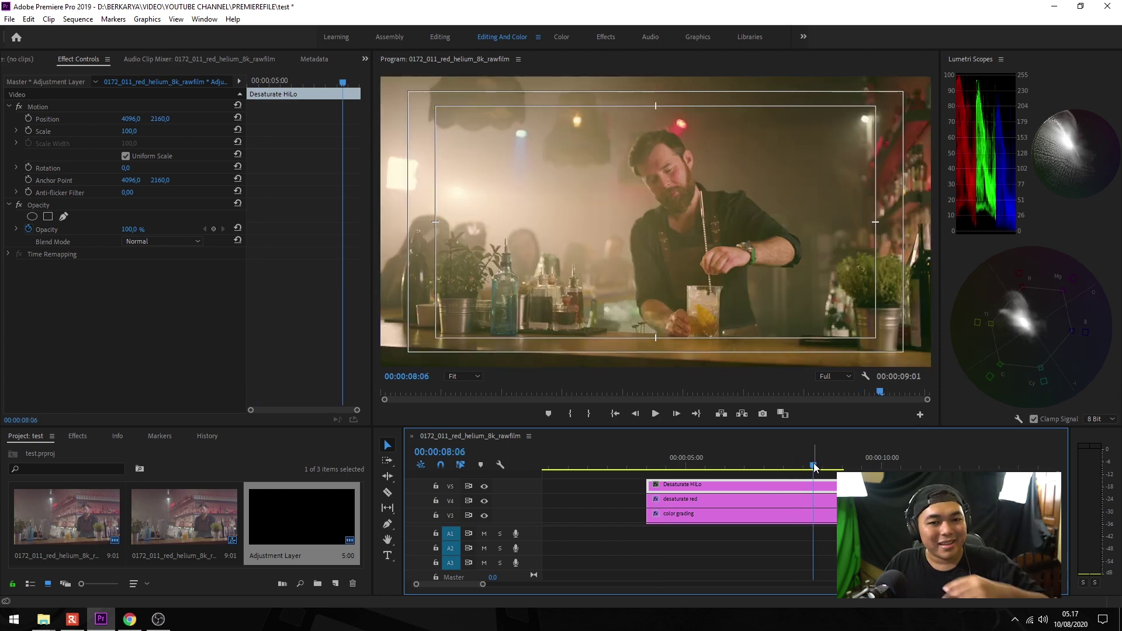
{"action": "key", "text": "ctrl+grave"}
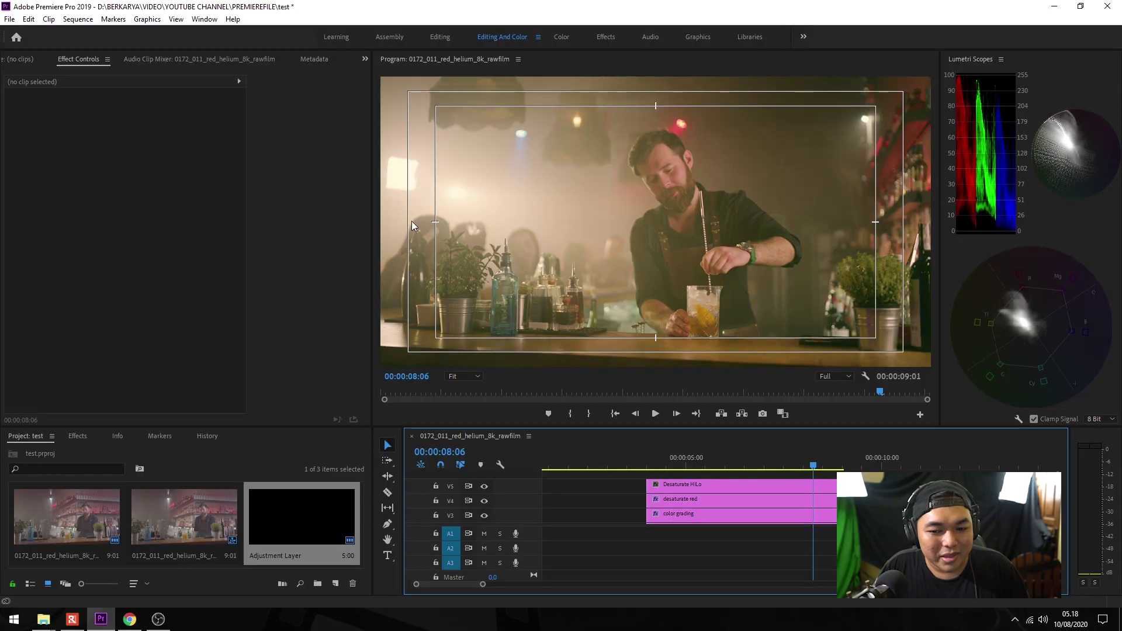
{"action": "scroll", "coordinate": [576, 489], "scroll_direction": "down", "scroll_amount": 3}
{"action": "scroll", "coordinate": [622, 511], "scroll_direction": "up", "scroll_amount": 3}
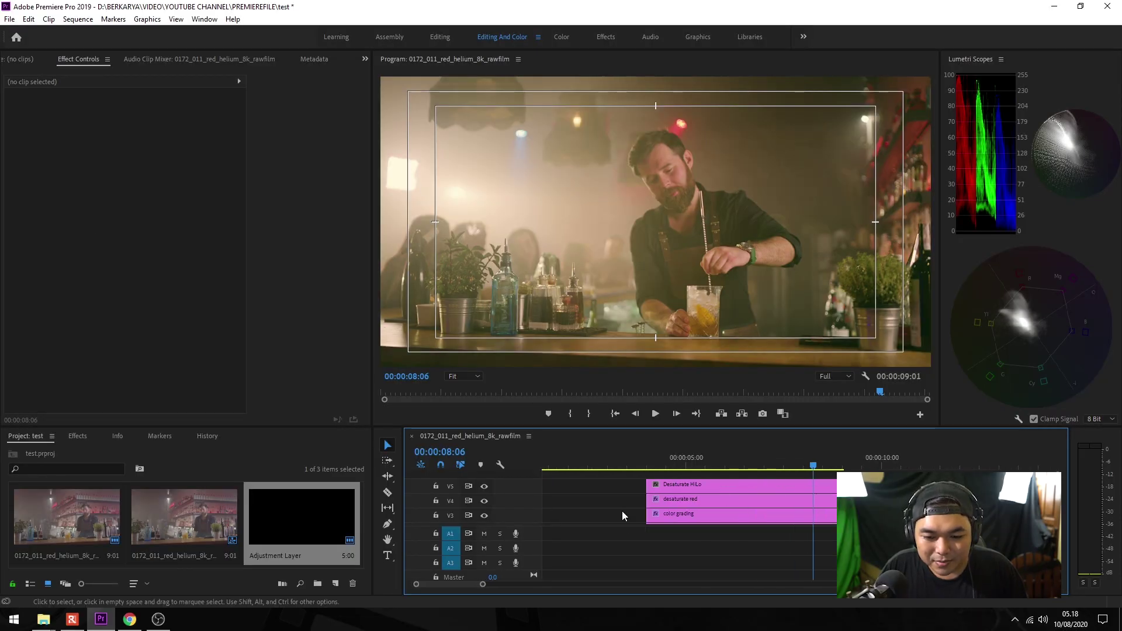
{"action": "left_click", "coordinate": [484, 486]}
{"action": "left_click", "coordinate": [483, 501]}
{"action": "left_click", "coordinate": [484, 515]}
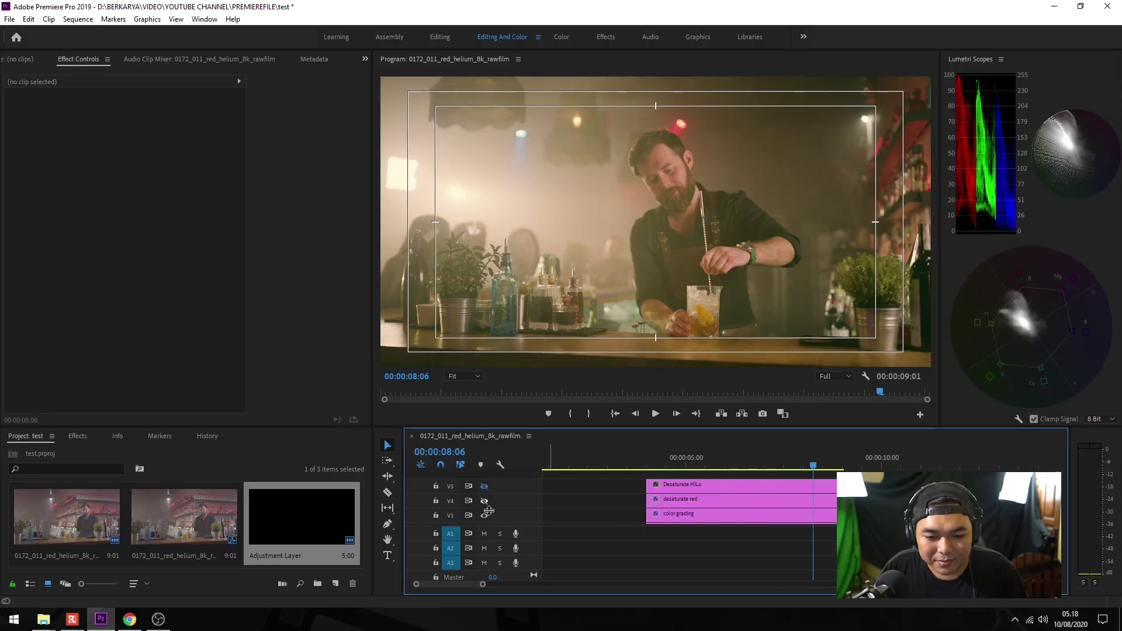
{"action": "scroll", "coordinate": [601, 500], "scroll_direction": "down", "scroll_amount": 2}
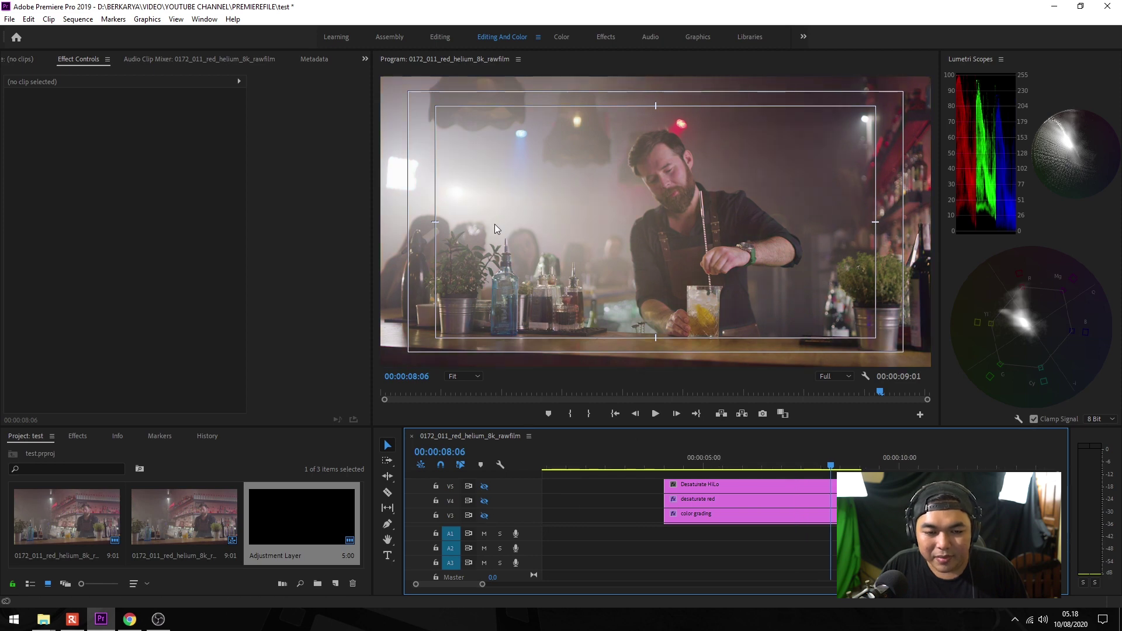
{"action": "key", "text": "ctrl+grave"}
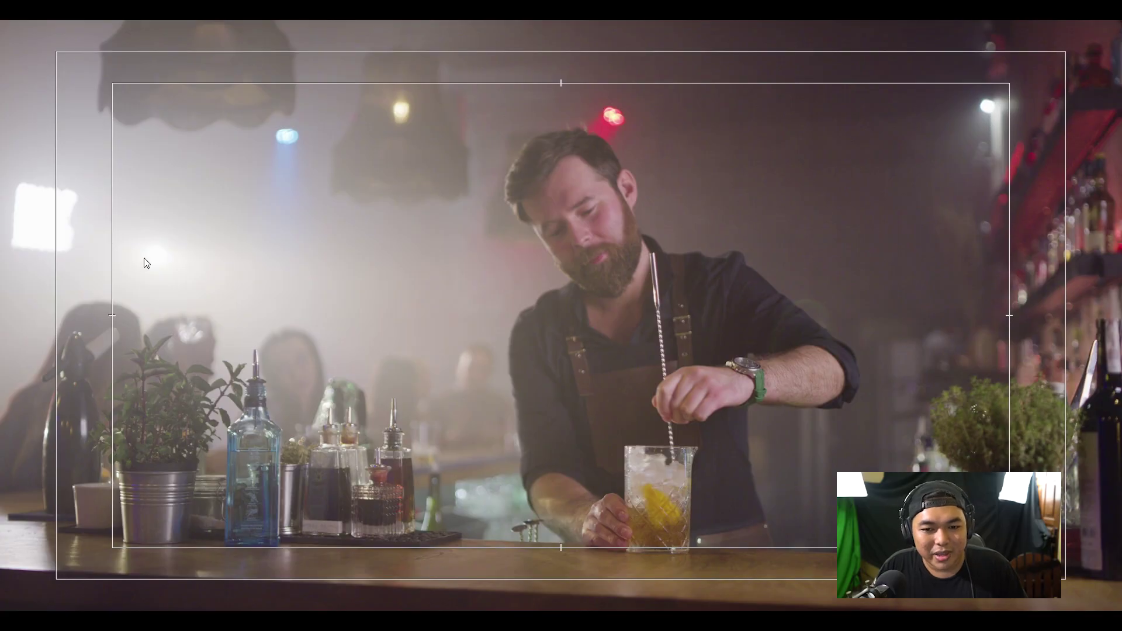
{"action": "key", "text": "ctrl+grave"}
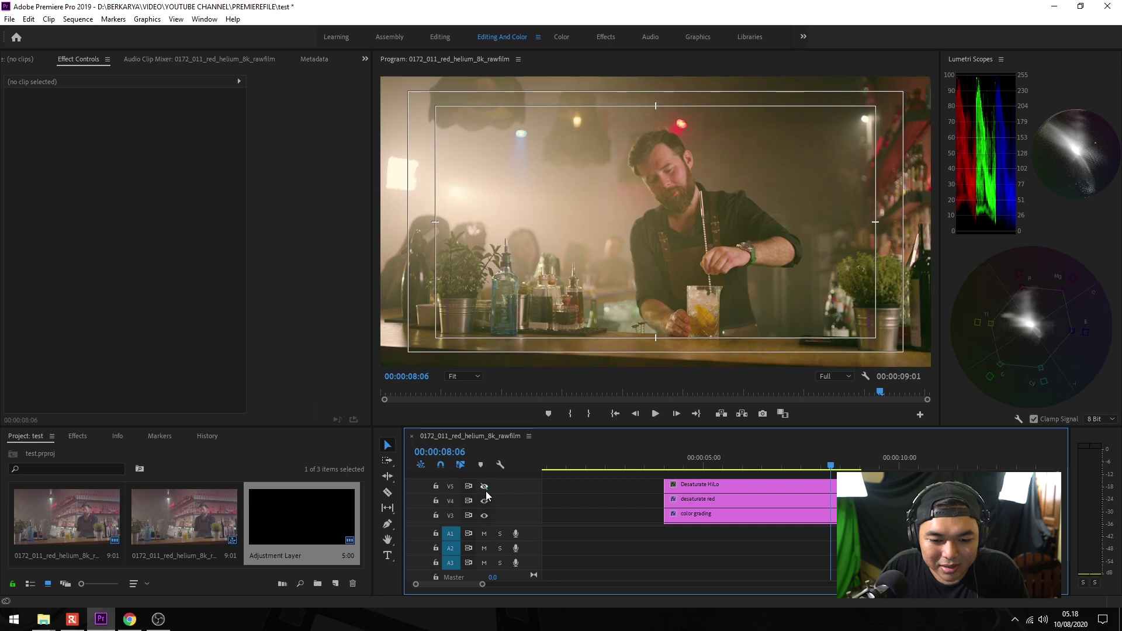
{"action": "left_click", "coordinate": [485, 496]}
{"action": "key", "text": "ctrl+grave"}
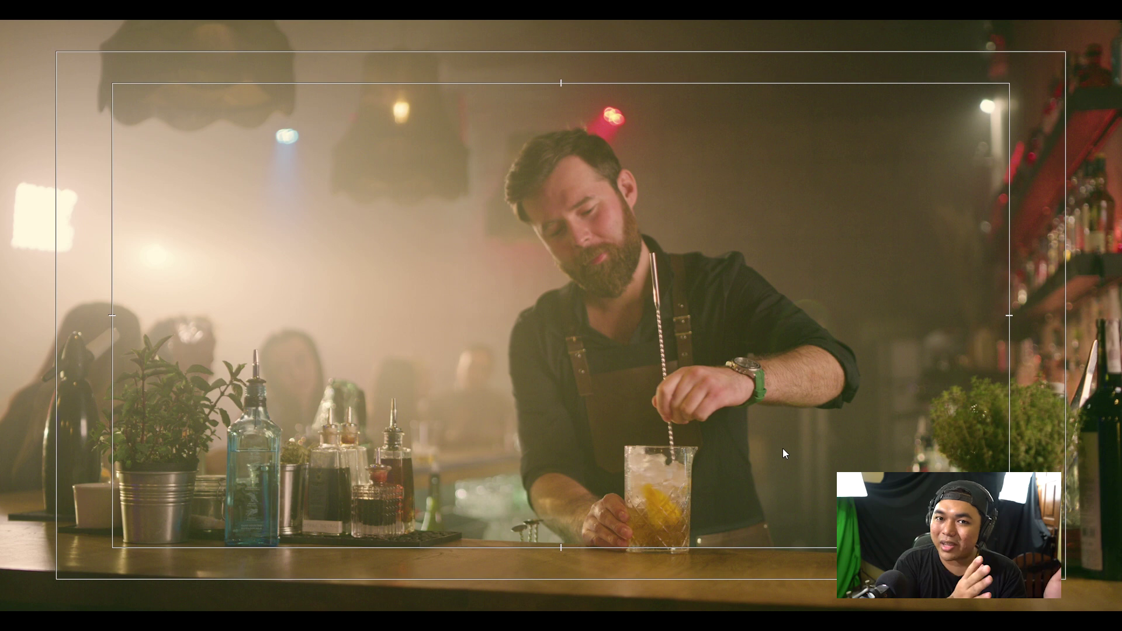
{"action": "key", "text": "Escape"}
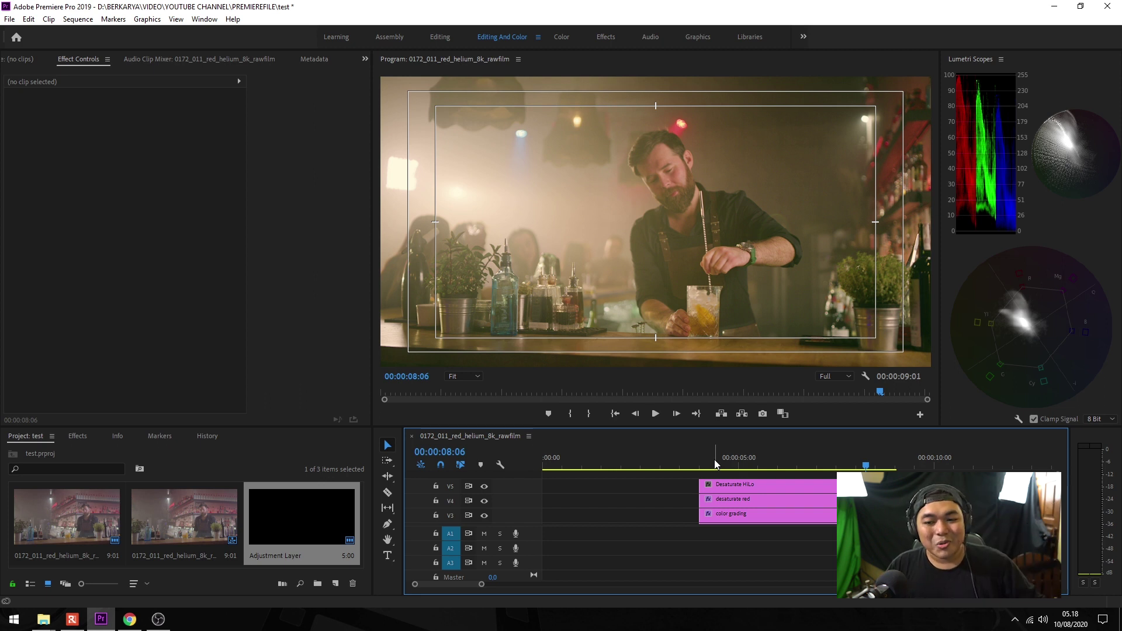
Apply Lumetri Color to the Desaturate HiLo layer and expand its HSL Secondary settings.
{"action": "left_click", "coordinate": [785, 486]}
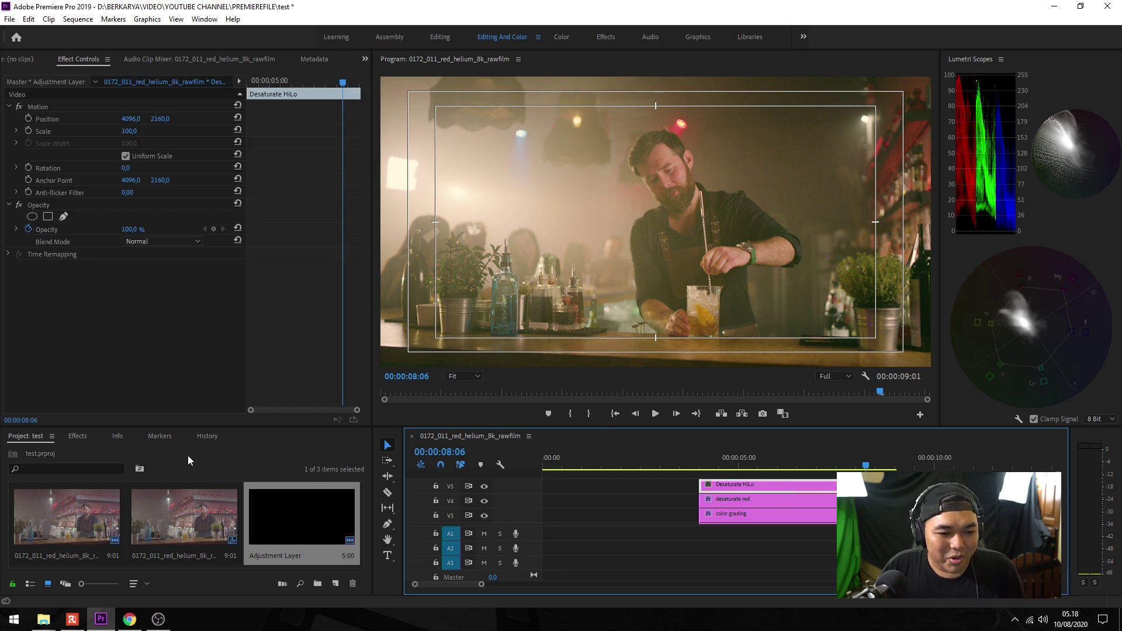
{"action": "left_click", "coordinate": [84, 435]}
{"action": "mouse_move", "coordinate": [76, 518]}
{"action": "left_mouse_down"}
{"action": "mouse_move", "coordinate": [182, 332]}
{"action": "mouse_move", "coordinate": [173, 330]}
{"action": "left_mouse_up"}
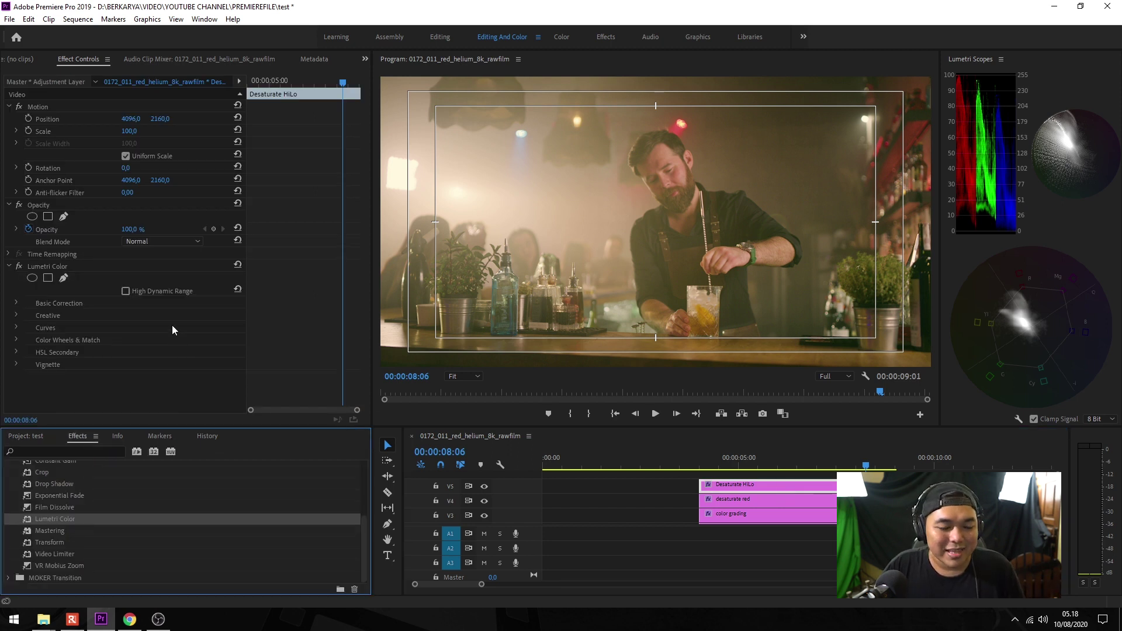
{"action": "left_click", "coordinate": [15, 350]}
{"action": "scroll", "coordinate": [350, 270], "scroll_direction": "down", "scroll_amount": 5}
{"action": "scroll", "coordinate": [344, 269], "scroll_direction": "down", "scroll_amount": 1}
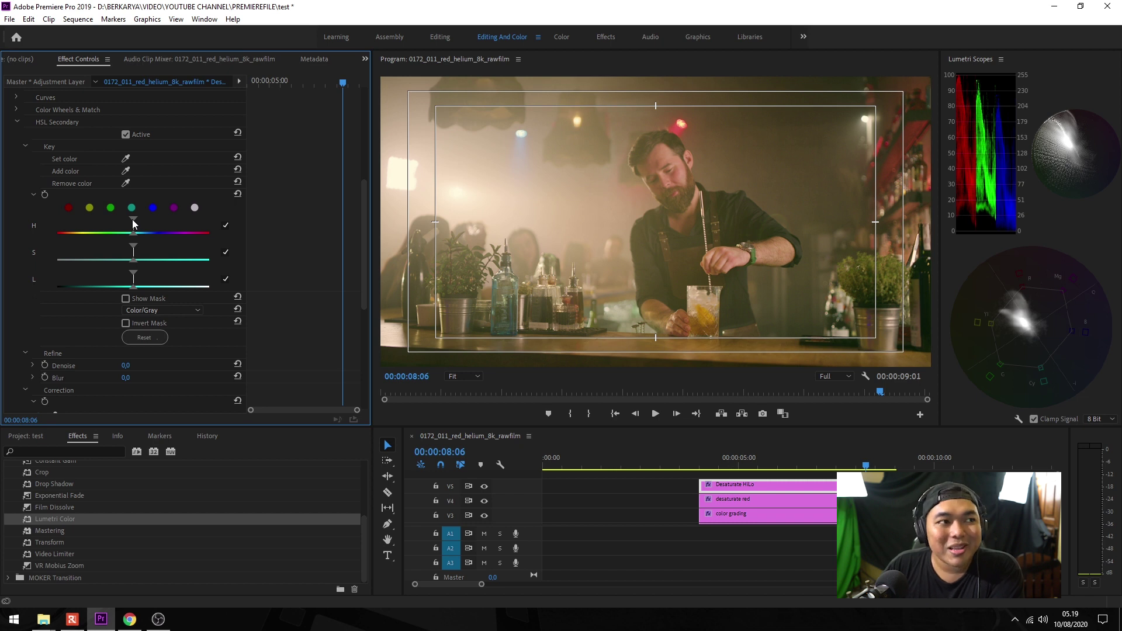
Widen the hue and saturation key ranges fully and adjust the lightness range.
{"action": "left_click_drag", "start_coordinate": [133, 223], "coordinate": [1, 225]}
{"action": "left_click", "coordinate": [125, 298]}
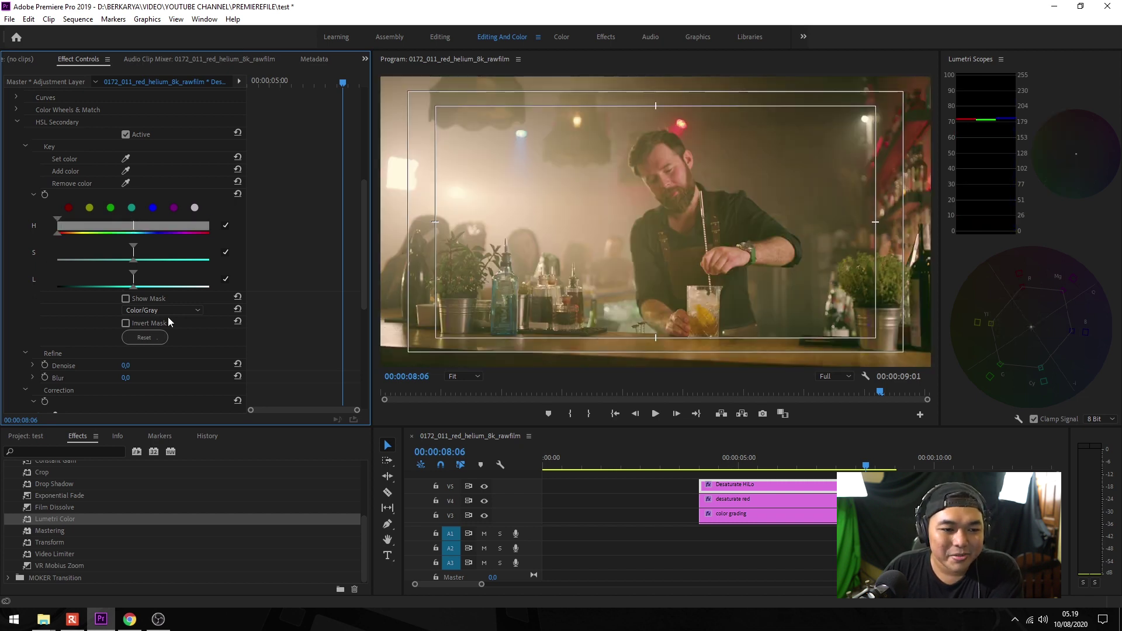
{"action": "left_click_drag", "start_coordinate": [133, 245], "coordinate": [12, 264]}
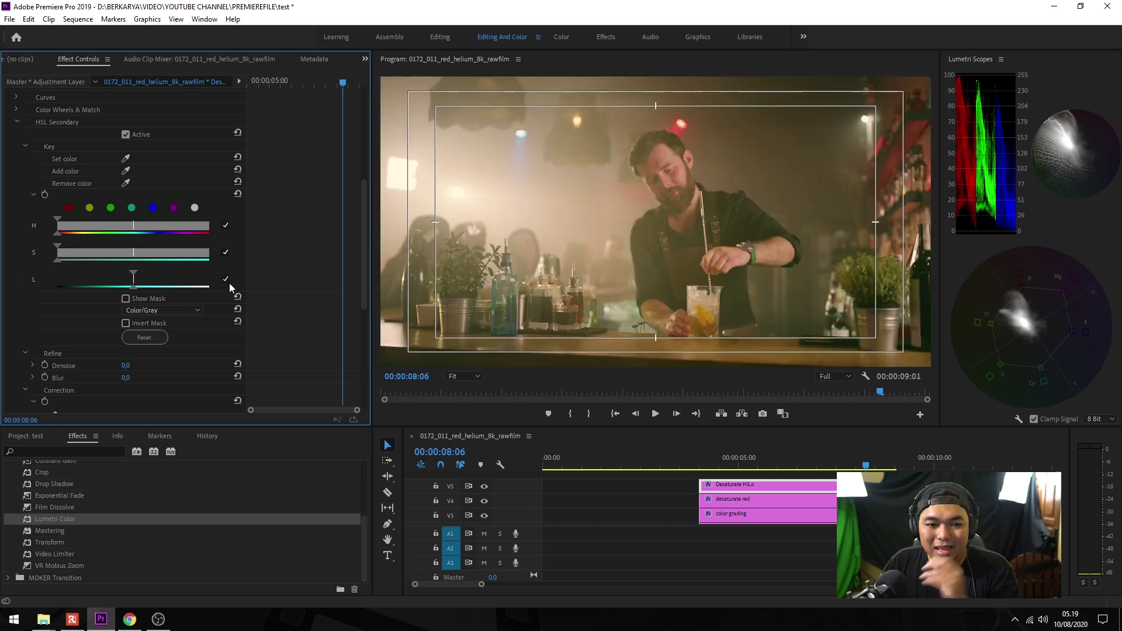
{"action": "mouse_move", "coordinate": [133, 274]}
{"action": "left_mouse_down"}
{"action": "mouse_move", "coordinate": [106, 273]}
{"action": "mouse_move", "coordinate": [176, 289]}
{"action": "mouse_move", "coordinate": [210, 283]}
{"action": "mouse_move", "coordinate": [103, 279]}
{"action": "mouse_move", "coordinate": [78, 243]}
{"action": "left_mouse_up"}
{"action": "left_click", "coordinate": [125, 299]}
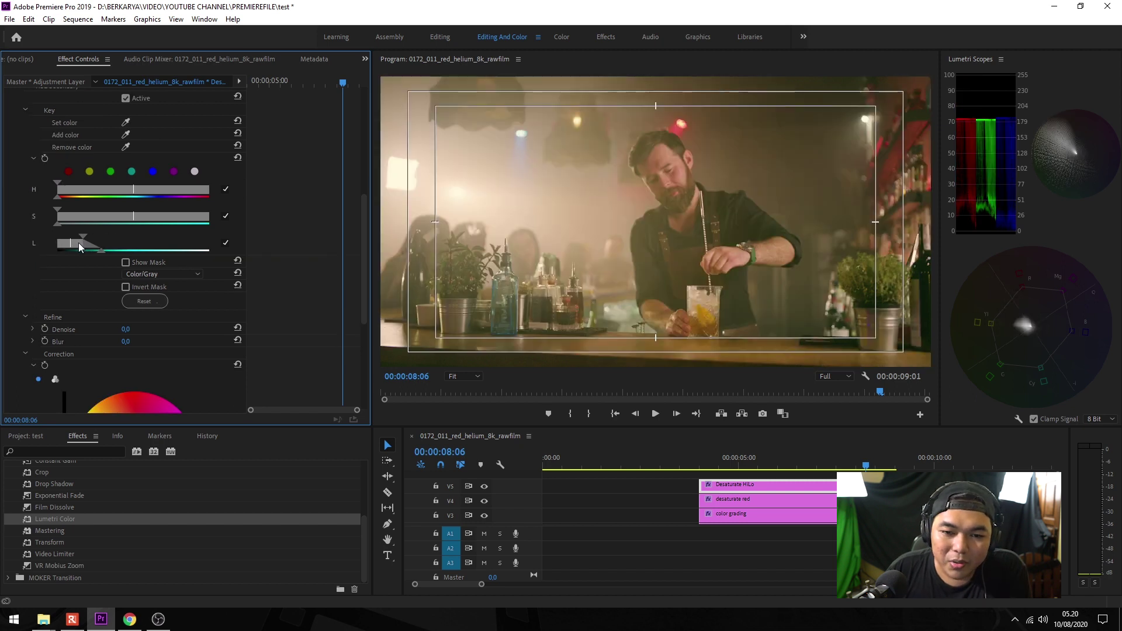
Nudge the lightness key range down toward the darkest tones.
{"action": "left_click_drag", "start_coordinate": [82, 236], "coordinate": [78, 239]}
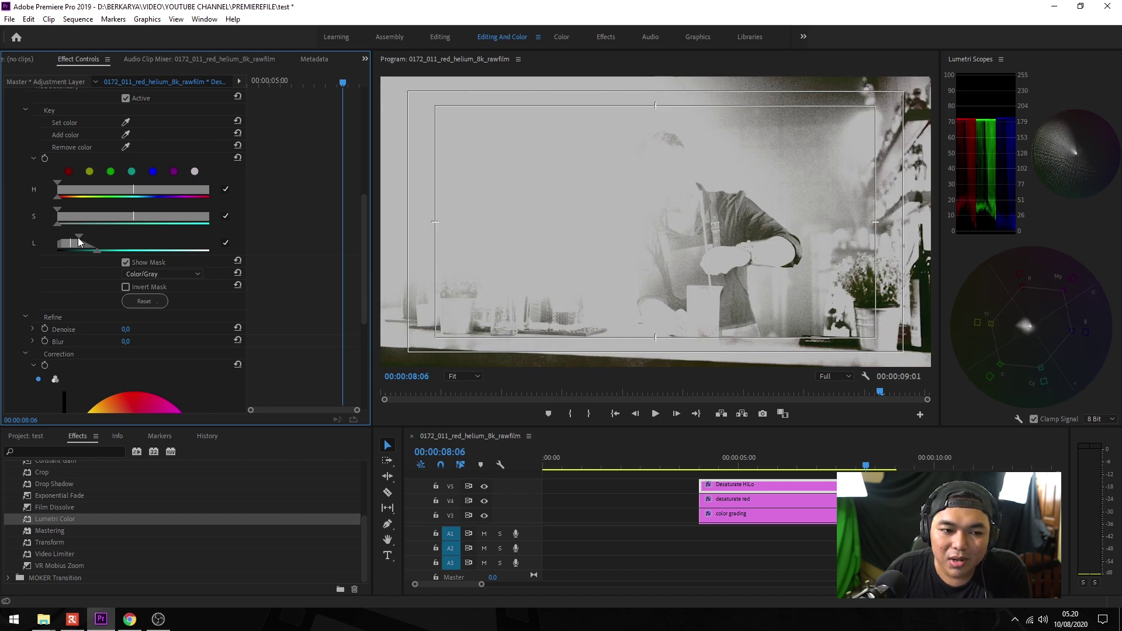
{"action": "left_click_drag", "start_coordinate": [80, 242], "coordinate": [76, 240]}
{"action": "left_click", "coordinate": [125, 262]}
Show the key as a Color/Black mask and widen the lightness range slightly.
{"action": "left_click", "coordinate": [153, 274]}
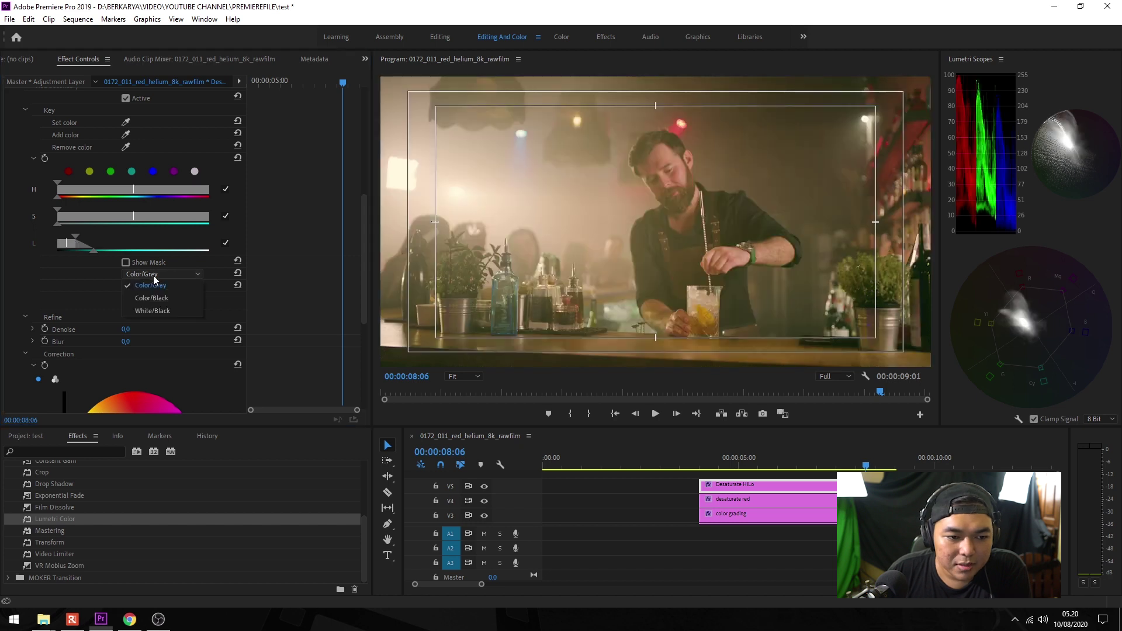
{"action": "left_click", "coordinate": [160, 309]}
{"action": "left_click", "coordinate": [143, 274]}
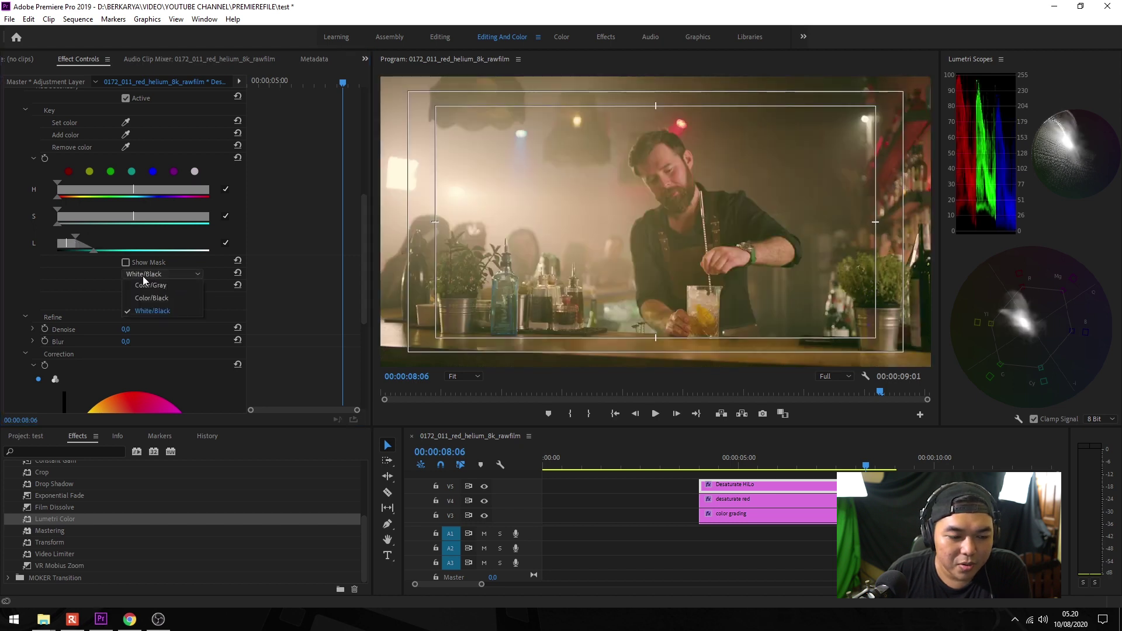
{"action": "left_click", "coordinate": [150, 298]}
{"action": "left_click", "coordinate": [126, 262]}
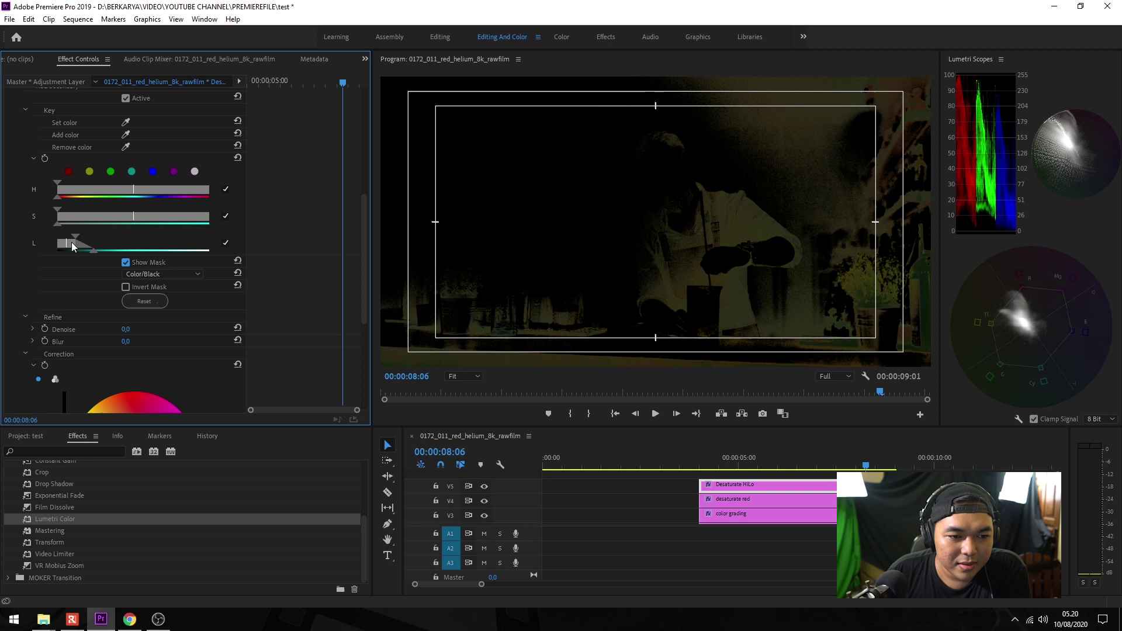
{"action": "left_click_drag", "start_coordinate": [74, 244], "coordinate": [72, 244]}
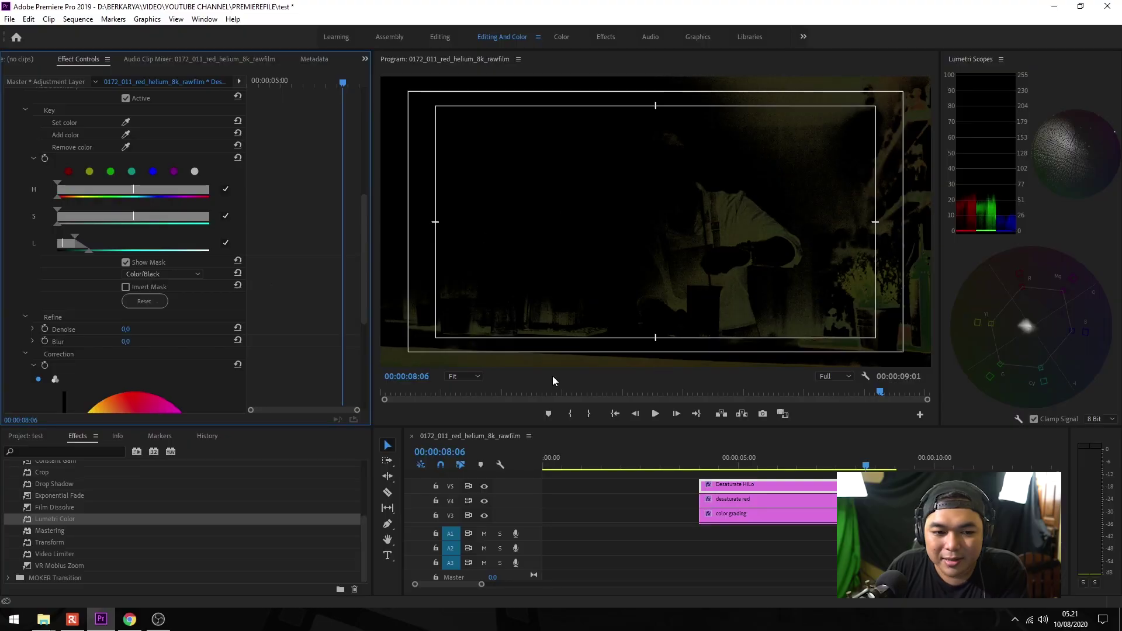
Hide the mask and set the keyed dark tones' correction saturation to 0.
{"action": "left_click", "coordinate": [126, 261]}
{"action": "scroll", "coordinate": [315, 264], "scroll_direction": "down", "scroll_amount": 2}
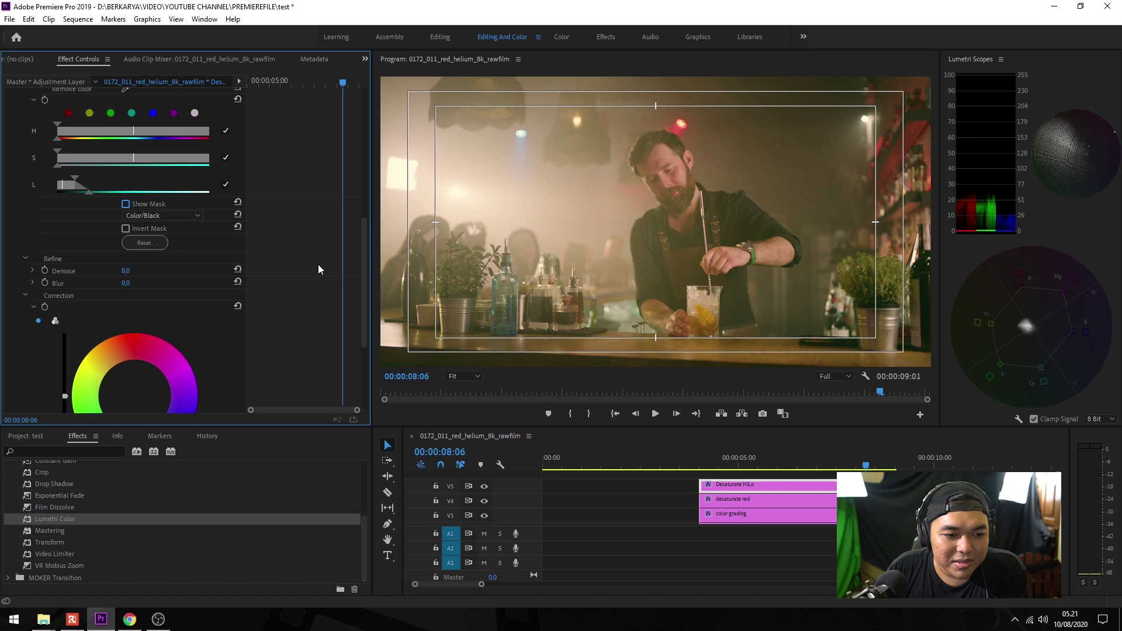
{"action": "scroll", "coordinate": [318, 269], "scroll_direction": "down", "scroll_amount": 5}
{"action": "left_click", "coordinate": [119, 368]}
{"action": "type", "text": "0"}
{"action": "key", "text": "Return"}
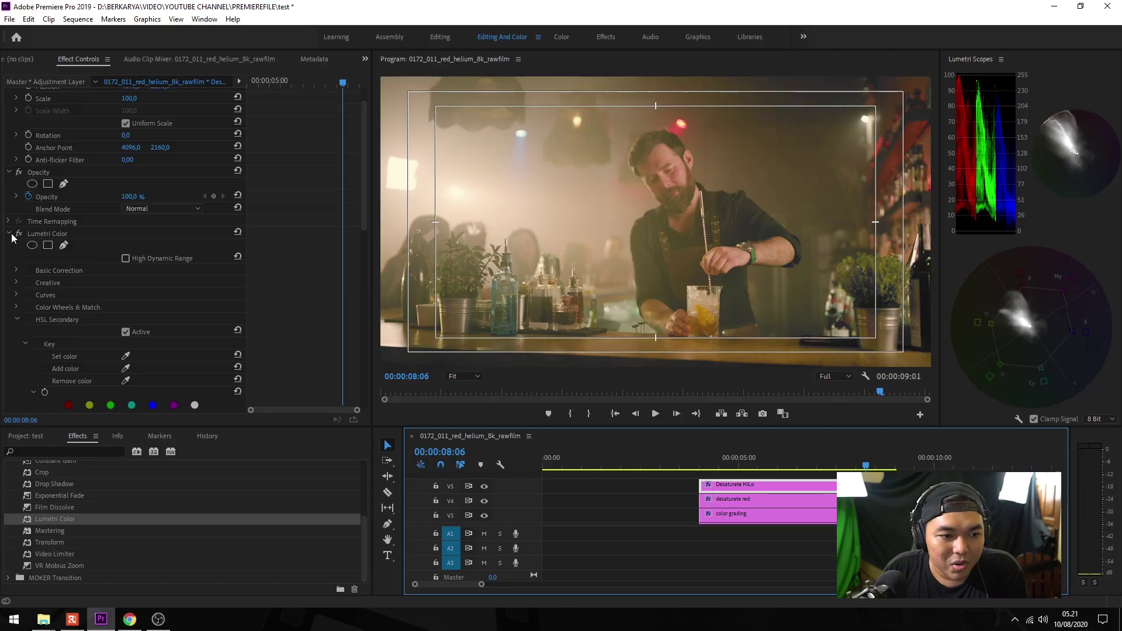
Add a second Lumetri Color to the layer and rename the first one 'Desaturate Low'.
{"action": "left_click", "coordinate": [11, 237]}
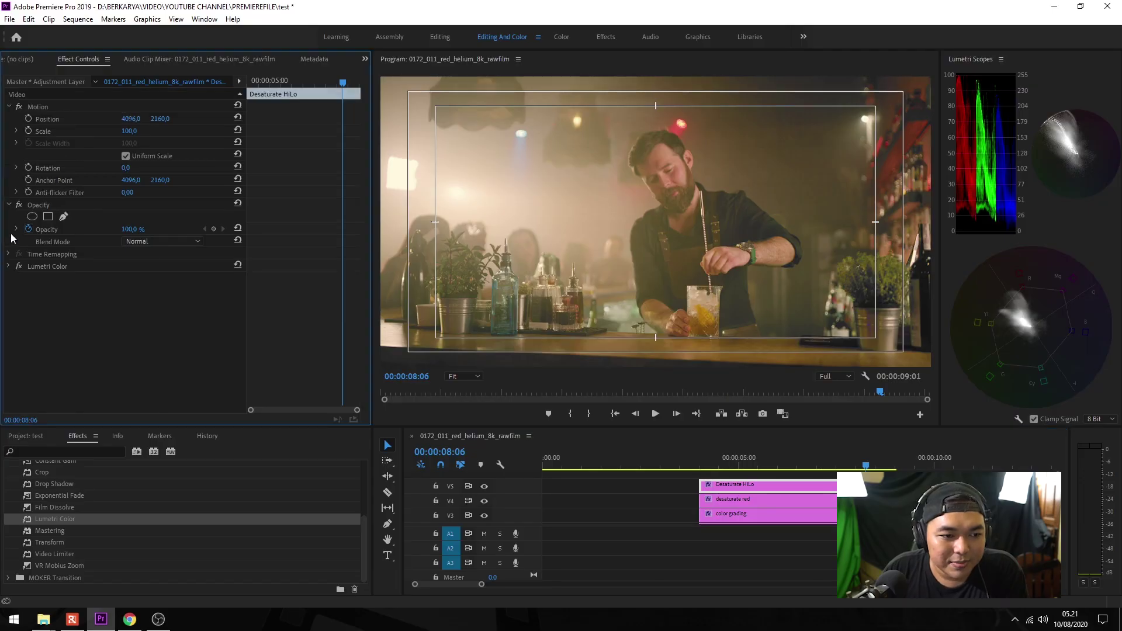
{"action": "left_click_drag", "start_coordinate": [61, 517], "coordinate": [75, 266]}
{"action": "right_click", "coordinate": [75, 267]}
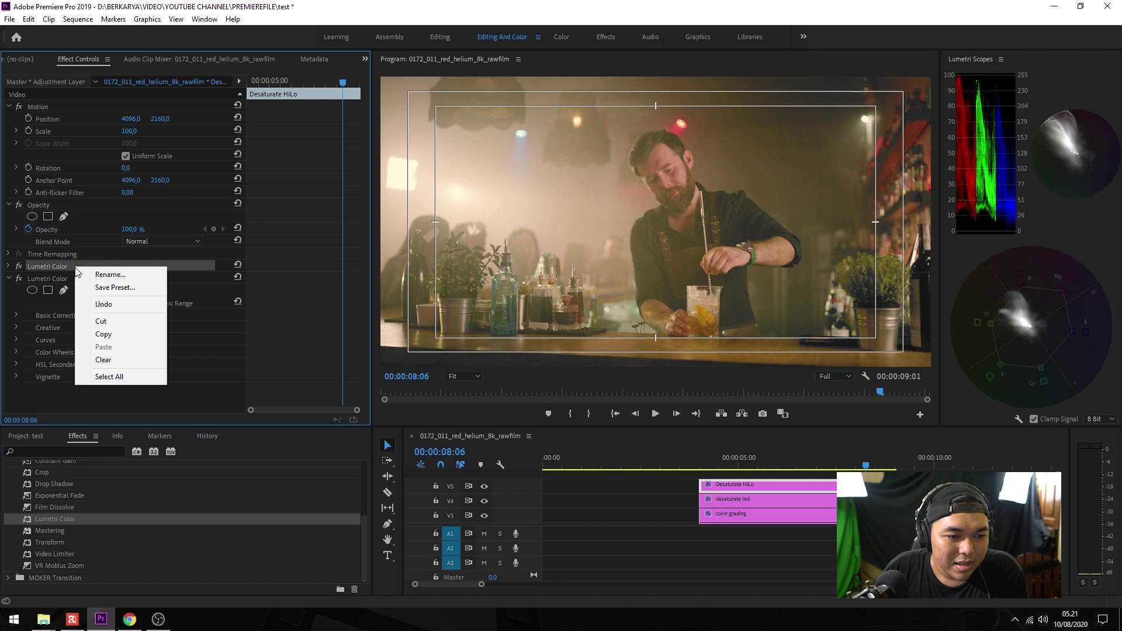
{"action": "left_click", "coordinate": [111, 275]}
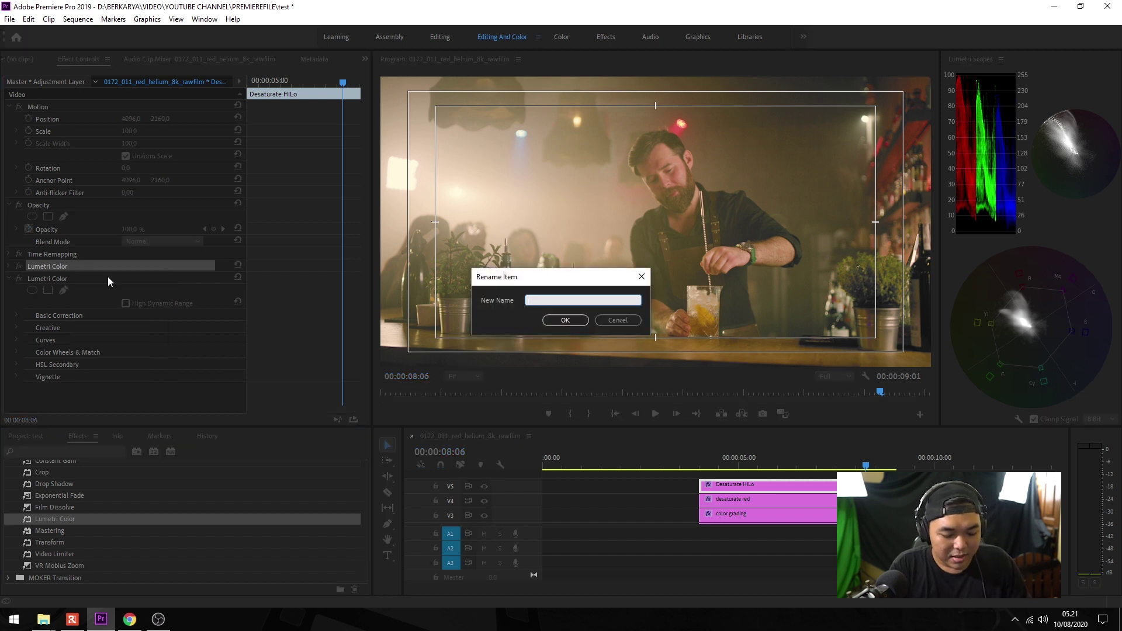
{"action": "type", "text": "Desature"}
{"action": "key", "text": "BackSpace"}
{"action": "type", "text": "aturate Low"}
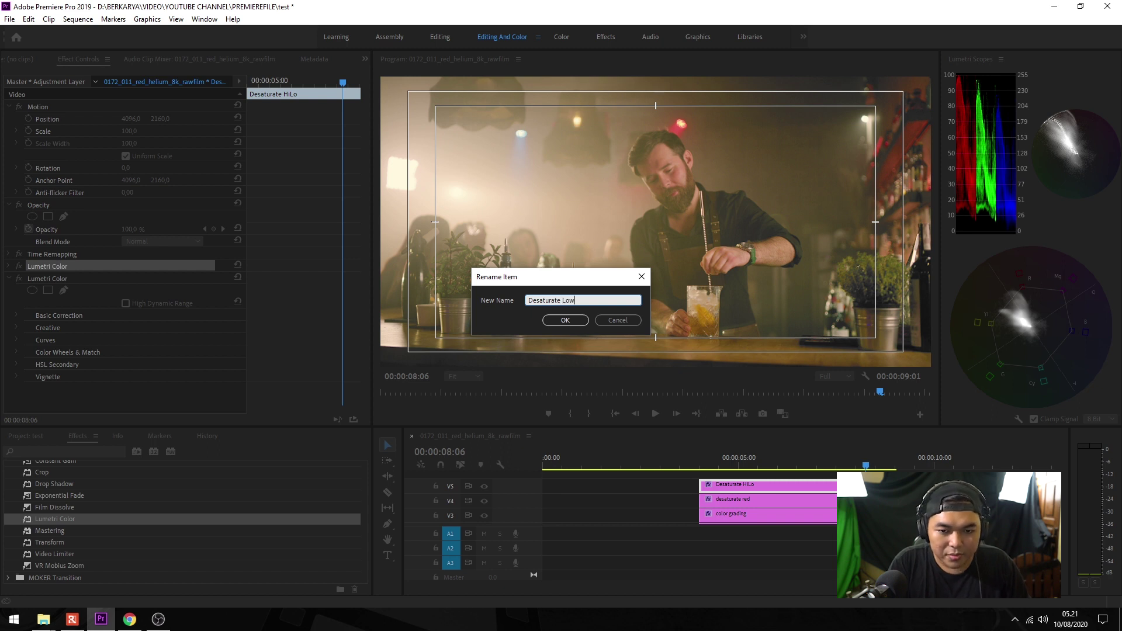
{"action": "key", "text": "Return"}
Rename the second Lumetri Color effect 'Desaturate Hi'.
{"action": "right_click", "coordinate": [69, 279]}
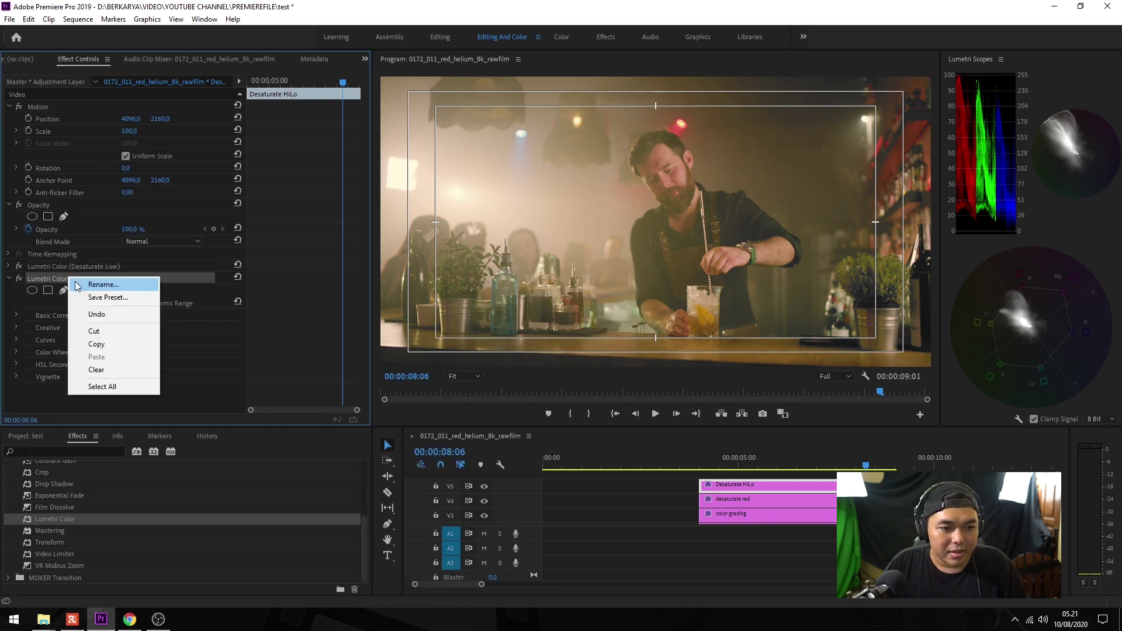
{"action": "left_click", "coordinate": [76, 285]}
{"action": "type", "text": "Desaturate Hi"}
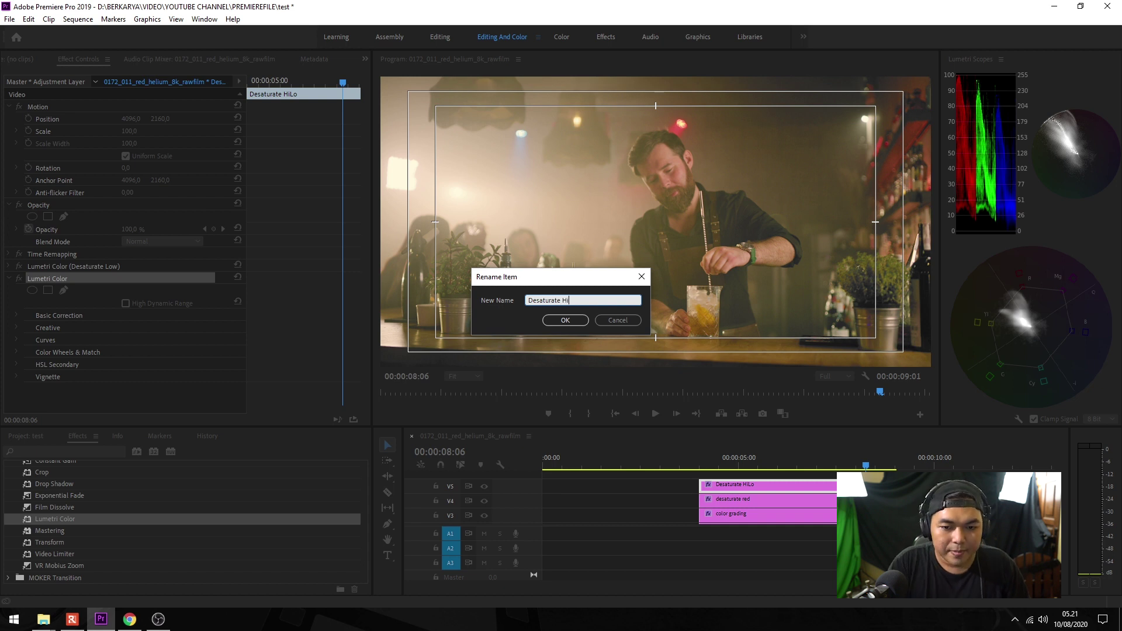
{"action": "key", "text": "Return"}
{"action": "left_click", "coordinate": [18, 362]}
Open the HSL Secondary hue and saturation ranges fully and move lightness to the brightest tones.
{"action": "scroll", "coordinate": [200, 328], "scroll_direction": "down", "scroll_amount": 5}
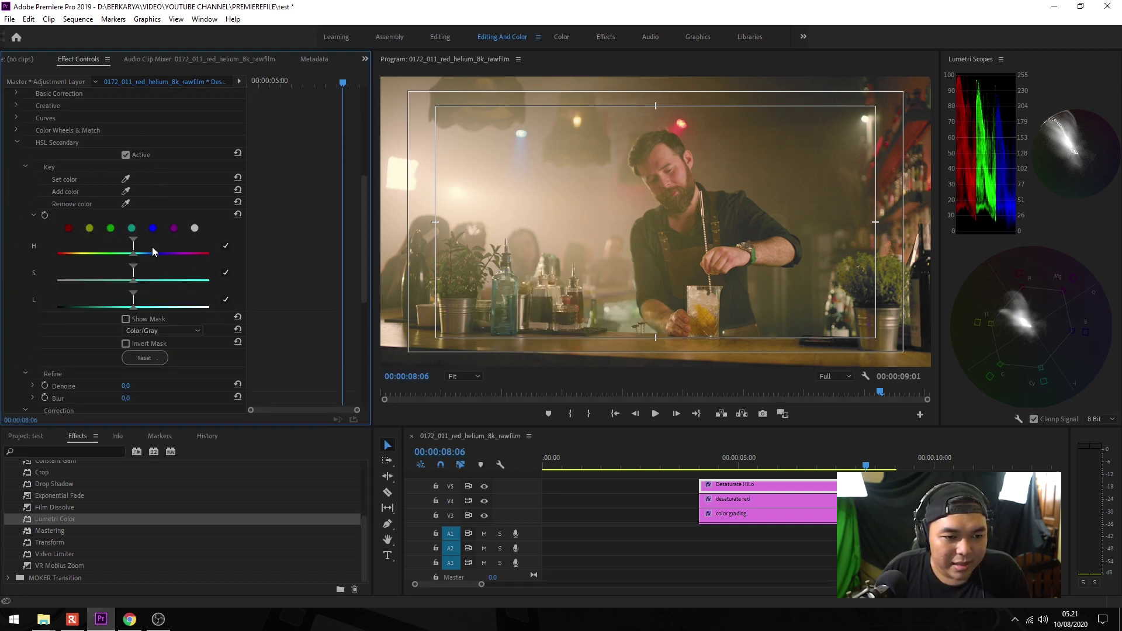
{"action": "left_click_drag", "start_coordinate": [131, 244], "coordinate": [2, 243]}
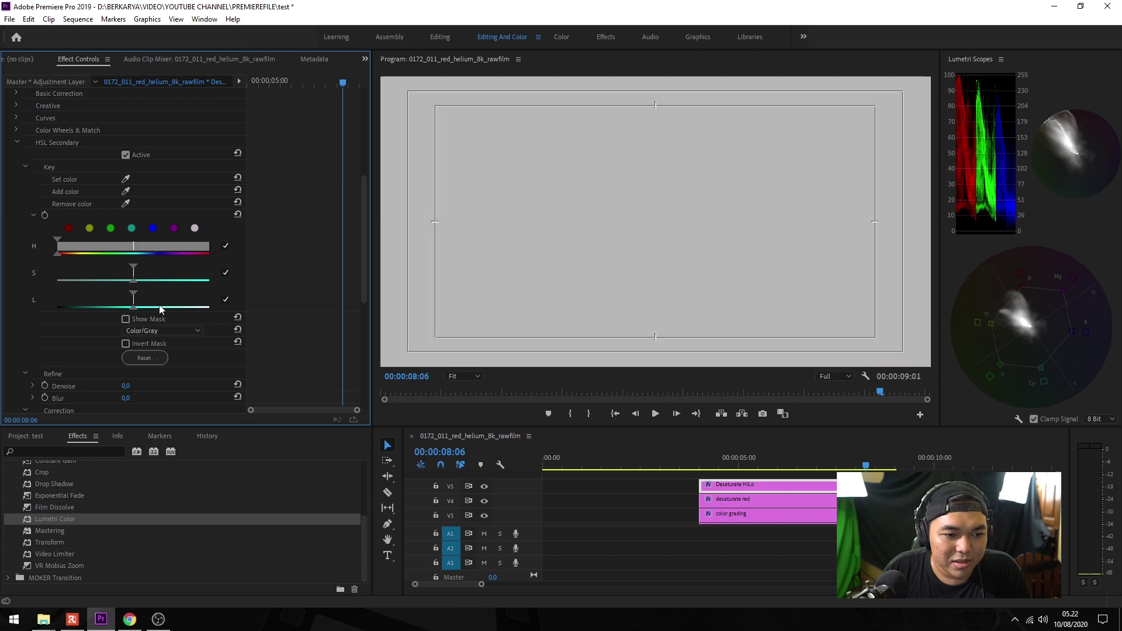
{"action": "left_click_drag", "start_coordinate": [133, 267], "coordinate": [57, 267]}
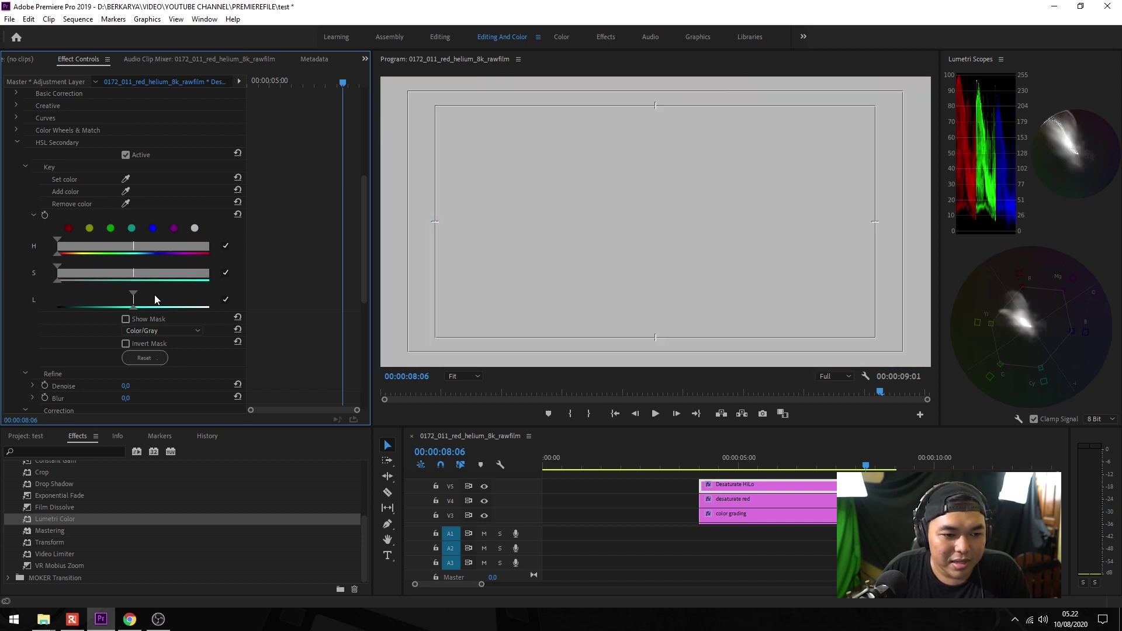
{"action": "left_click_drag", "start_coordinate": [118, 306], "coordinate": [204, 313]}
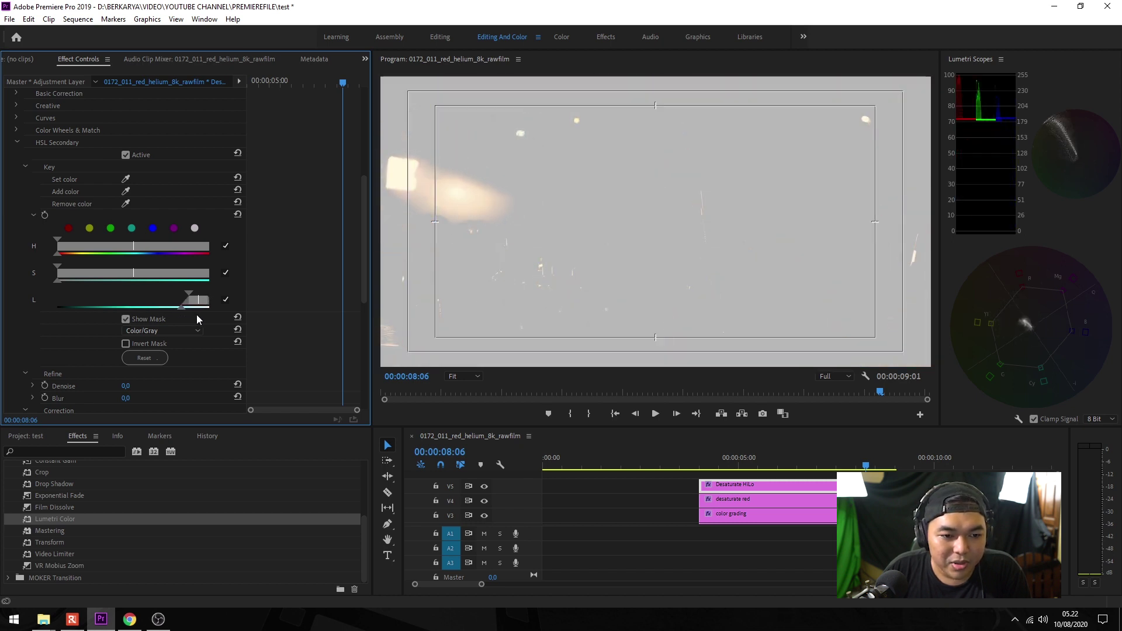
{"action": "left_click", "coordinate": [199, 314]}
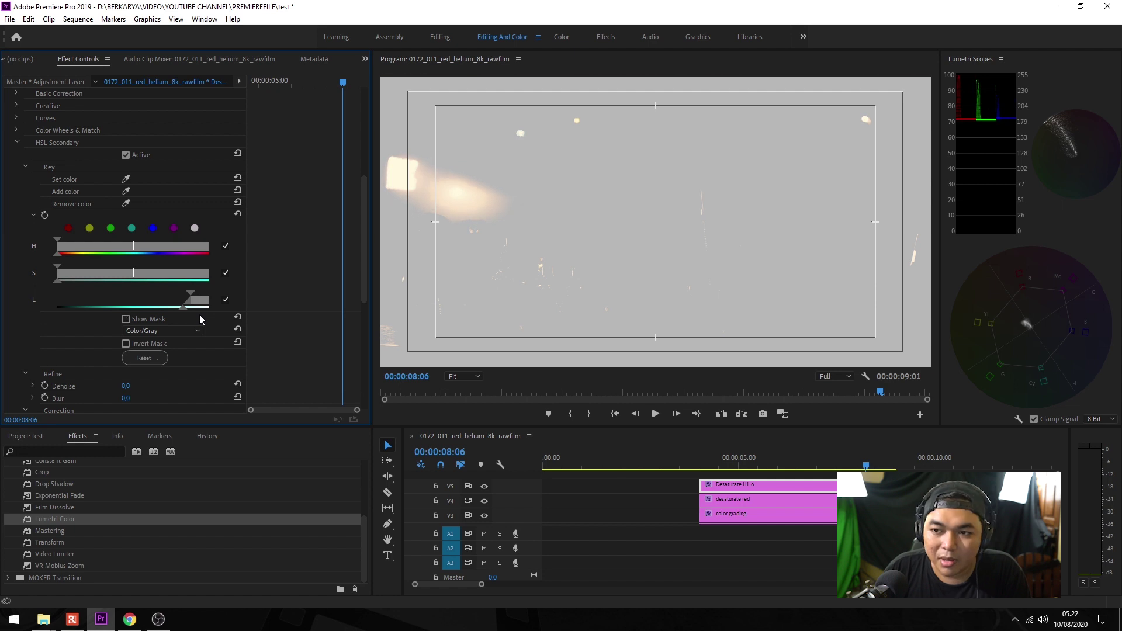
{"action": "left_click_drag", "start_coordinate": [178, 300], "coordinate": [200, 302]}
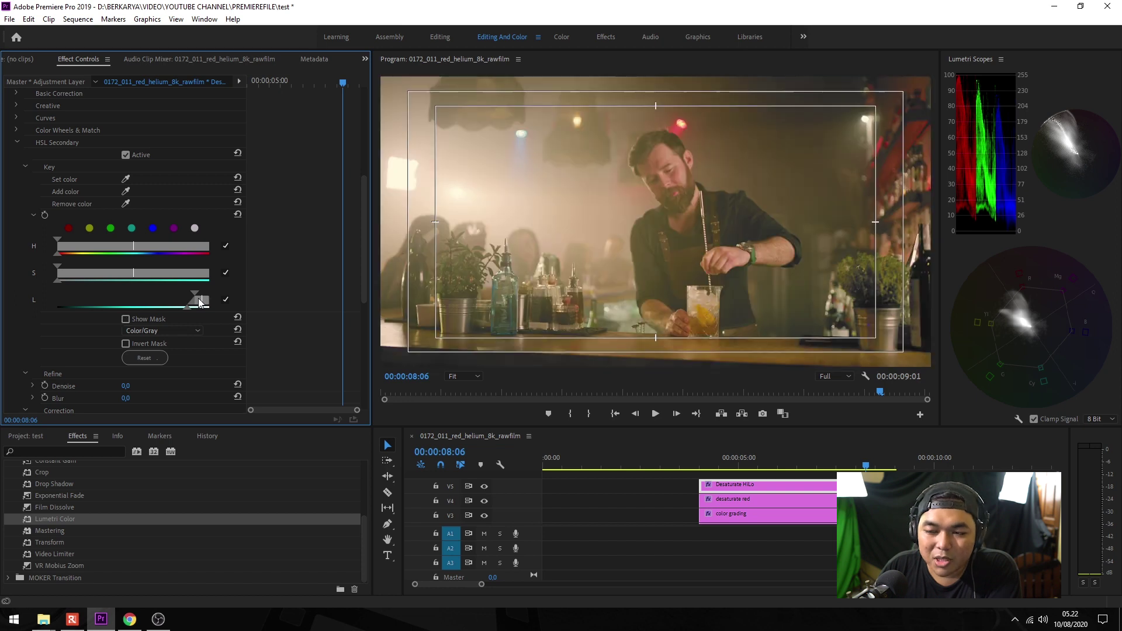
{"action": "left_click_drag", "start_coordinate": [200, 303], "coordinate": [201, 303]}
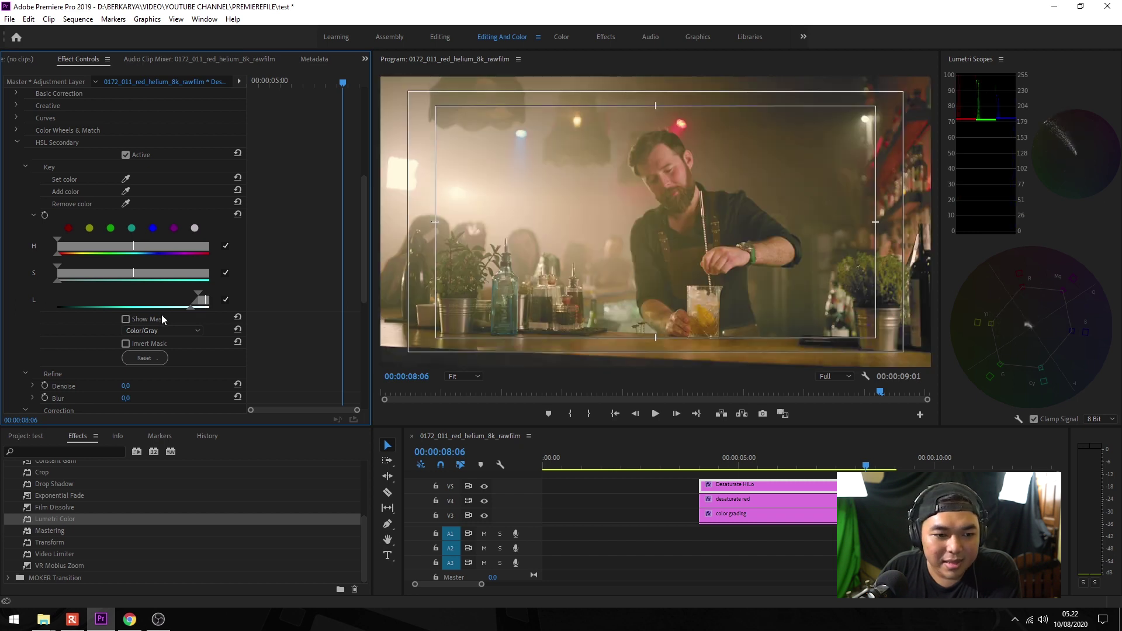
Preview the key as a Color/Black mask and fine-tune the highlight range across frames.
{"action": "left_click", "coordinate": [156, 330]}
{"action": "left_click", "coordinate": [166, 359]}
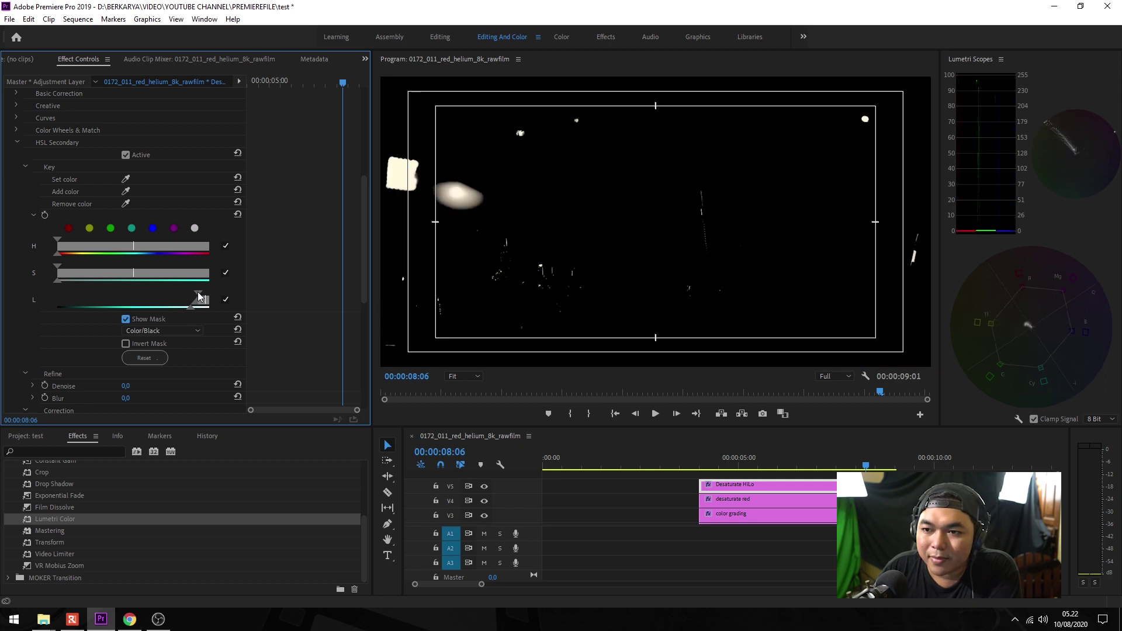
{"action": "left_click_drag", "start_coordinate": [195, 291], "coordinate": [191, 291]}
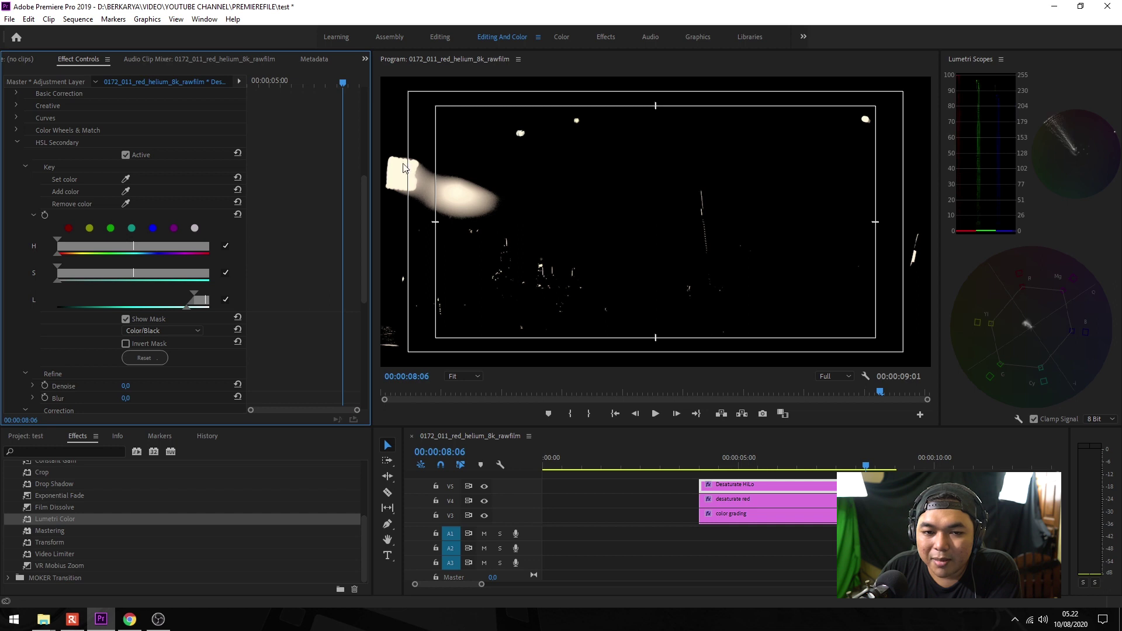
{"action": "left_click_drag", "start_coordinate": [833, 457], "coordinate": [735, 452]}
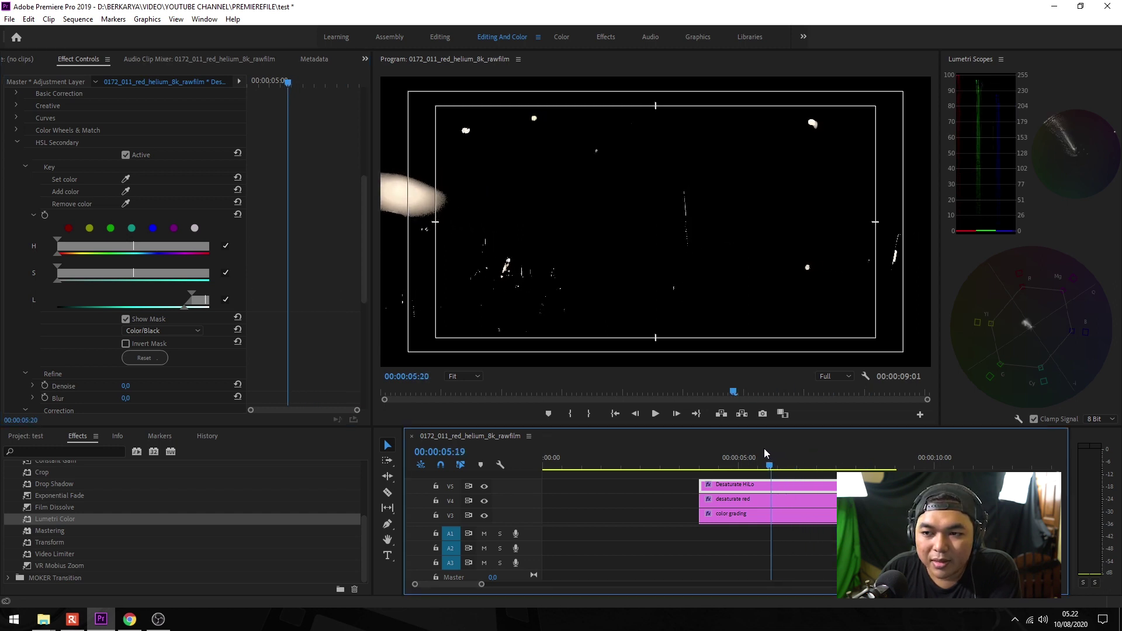
{"action": "left_click_drag", "start_coordinate": [192, 298], "coordinate": [202, 298]}
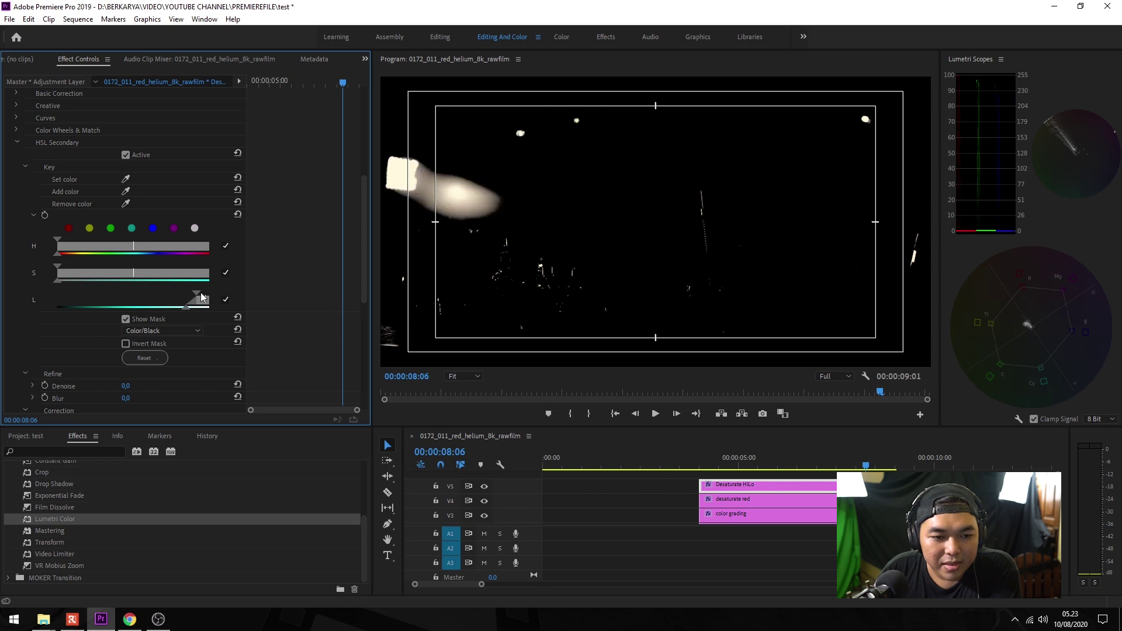
{"action": "left_click_drag", "start_coordinate": [193, 309], "coordinate": [188, 311]}
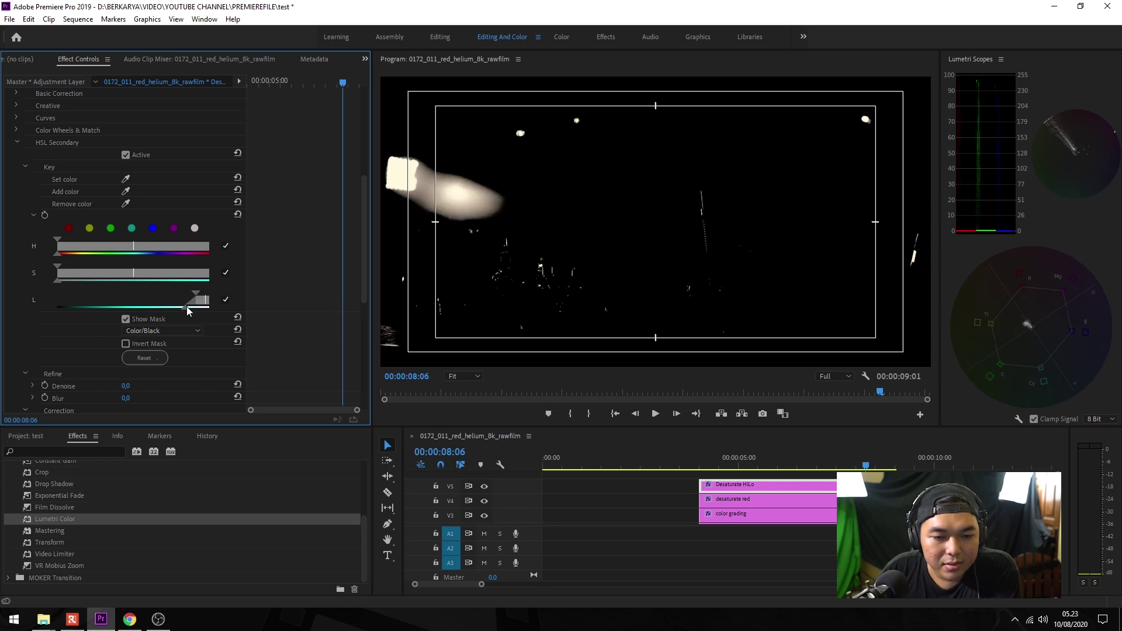
{"action": "scroll", "coordinate": [314, 269], "scroll_direction": "down", "scroll_amount": 2}
Set the Correction Saturation of the keyed highlights to 0.
{"action": "scroll", "coordinate": [296, 304], "scroll_direction": "down", "scroll_amount": 2}
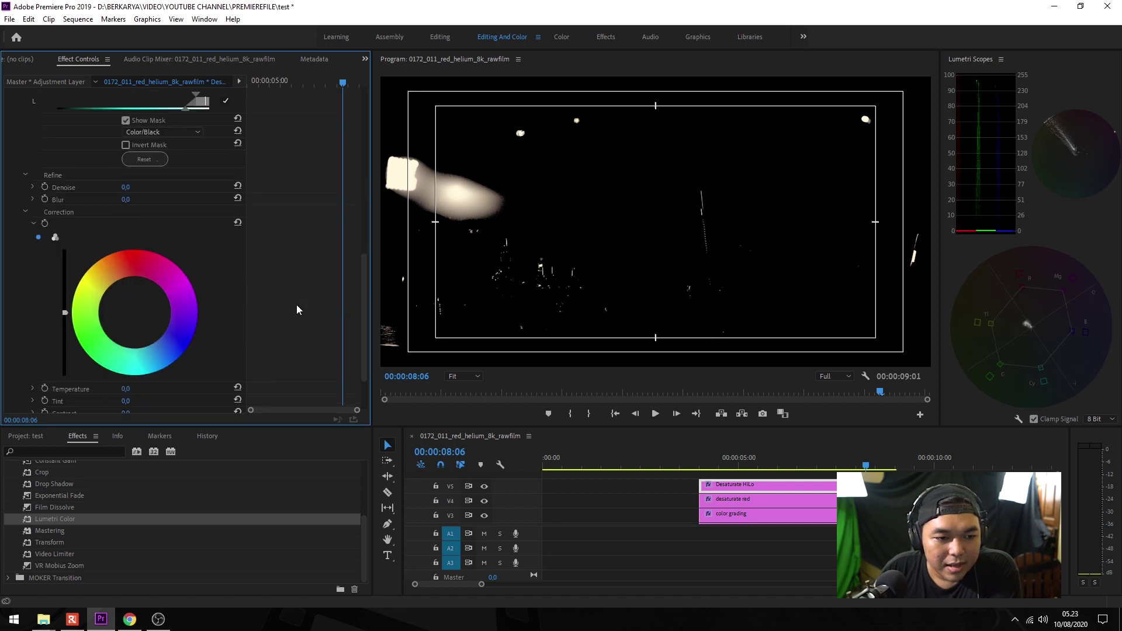
{"action": "scroll", "coordinate": [175, 339], "scroll_direction": "down", "scroll_amount": 2}
{"action": "left_click", "coordinate": [129, 369]}
{"action": "type", "text": "0"}
{"action": "key", "text": "Return"}
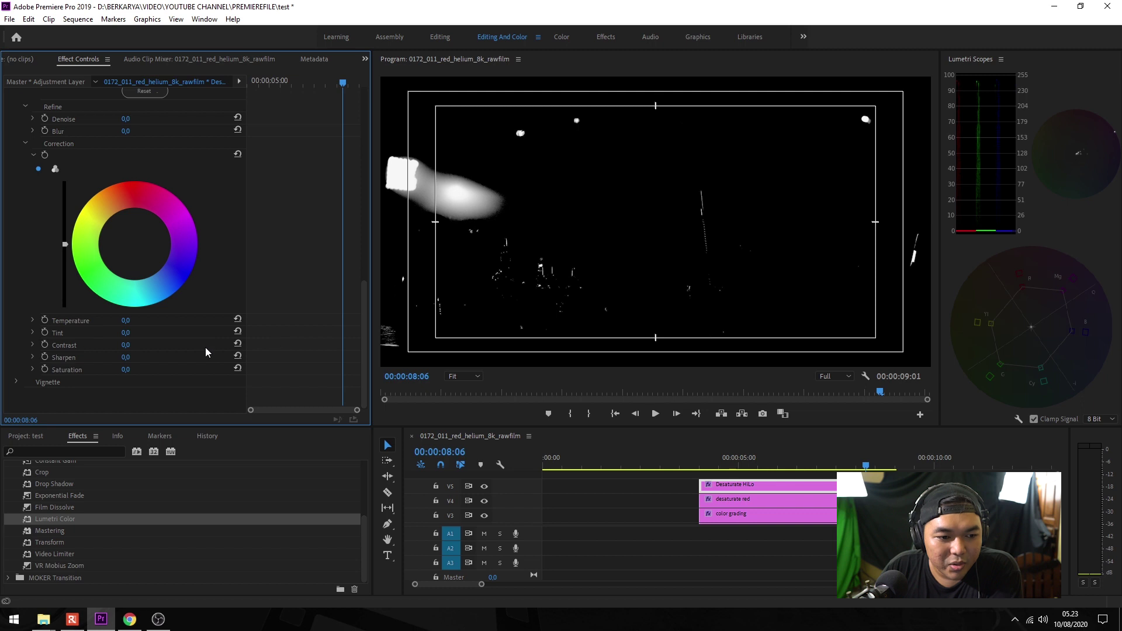
Narrow the highlight range slightly and switch off the mask preview.
{"action": "scroll", "coordinate": [280, 318], "scroll_direction": "up", "scroll_amount": 3}
{"action": "scroll", "coordinate": [290, 308], "scroll_direction": "up", "scroll_amount": 2}
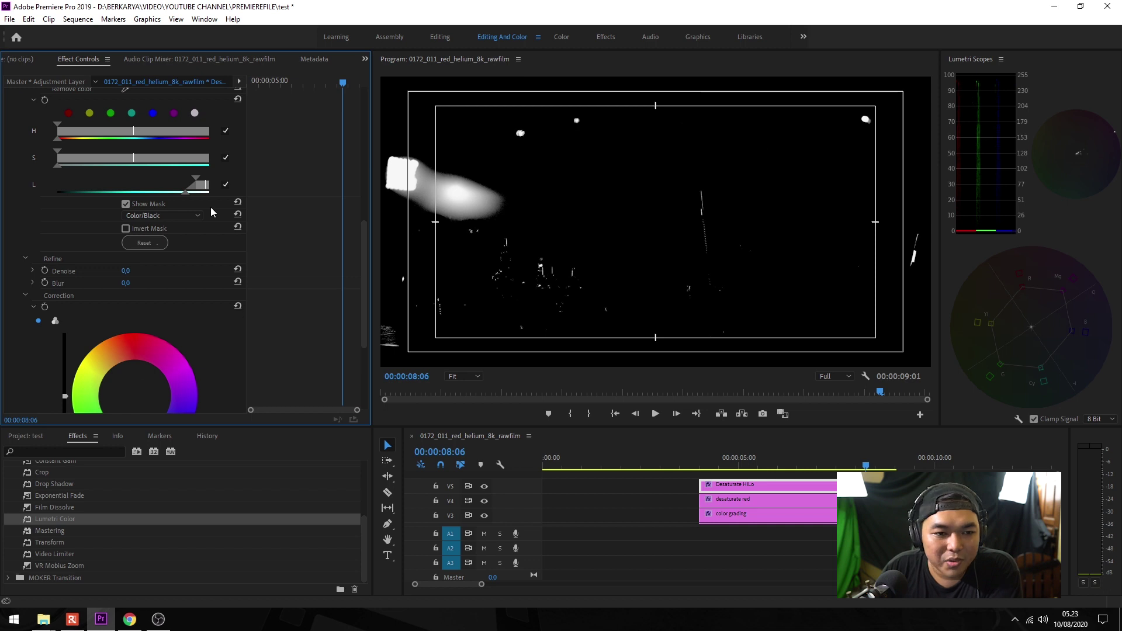
{"action": "left_click_drag", "start_coordinate": [193, 185], "coordinate": [195, 184]}
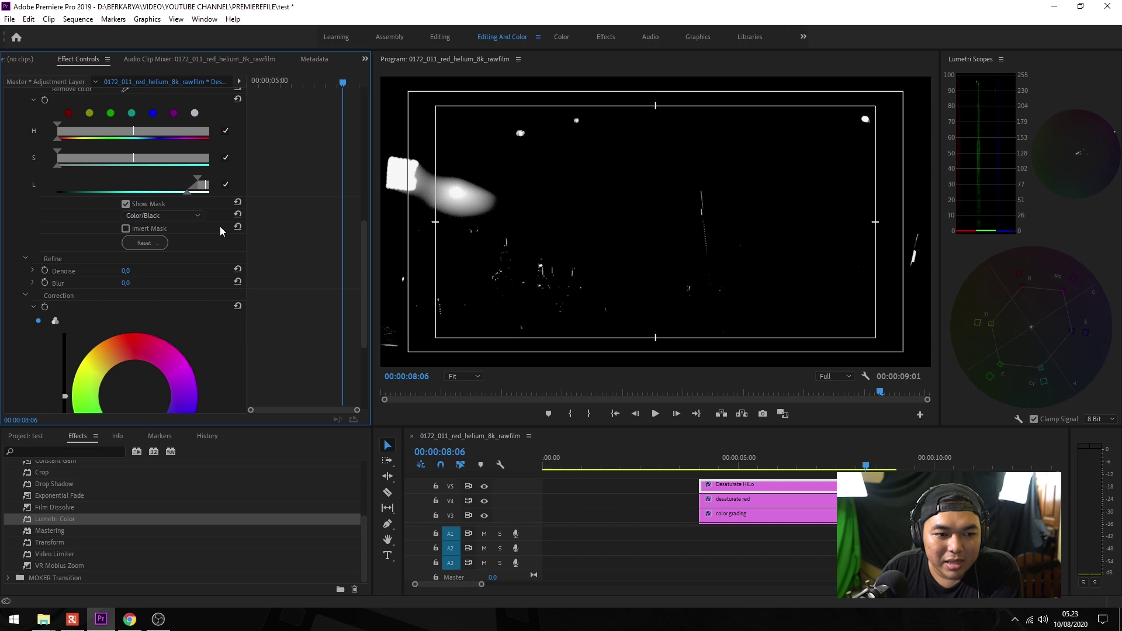
{"action": "left_click", "coordinate": [126, 204]}
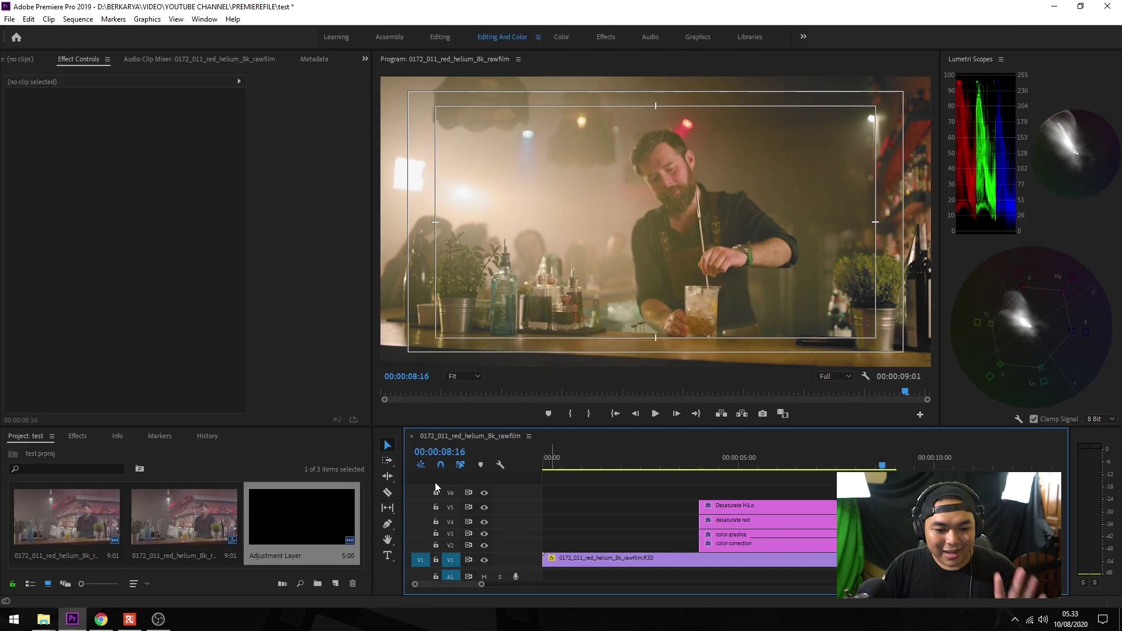
Place a new adjustment layer on track V6 above Desaturate HiLo and select it for effects.
{"action": "mouse_move", "coordinate": [301, 517]}
{"action": "left_mouse_down"}
{"action": "mouse_move", "coordinate": [648, 483]}
{"action": "mouse_move", "coordinate": [702, 494]}
{"action": "left_mouse_up"}
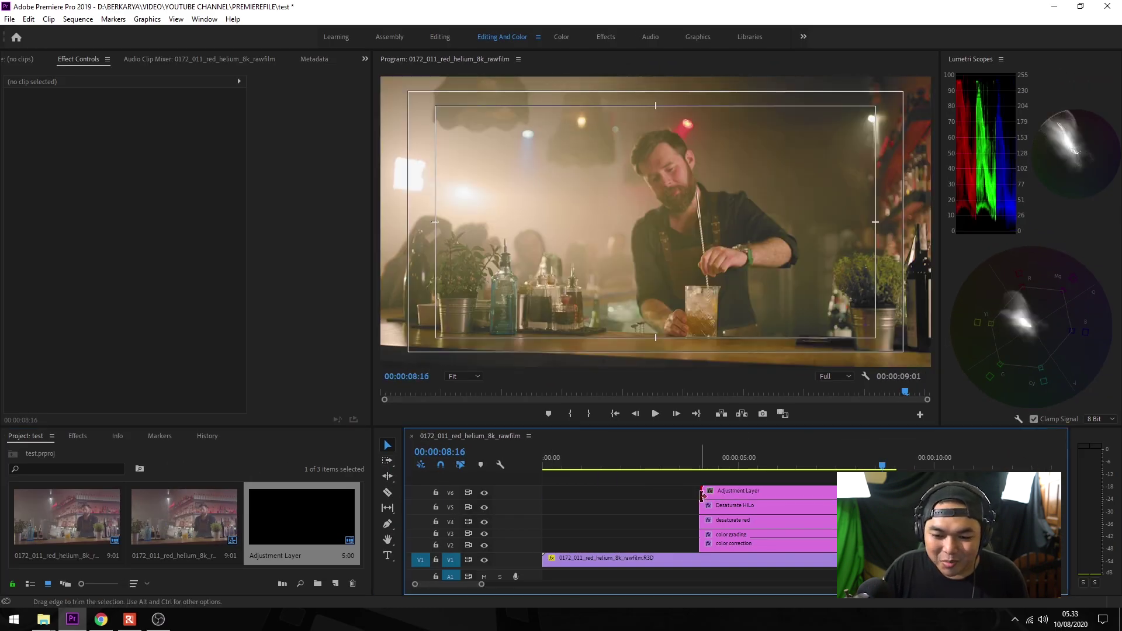
{"action": "left_click", "coordinate": [724, 492]}
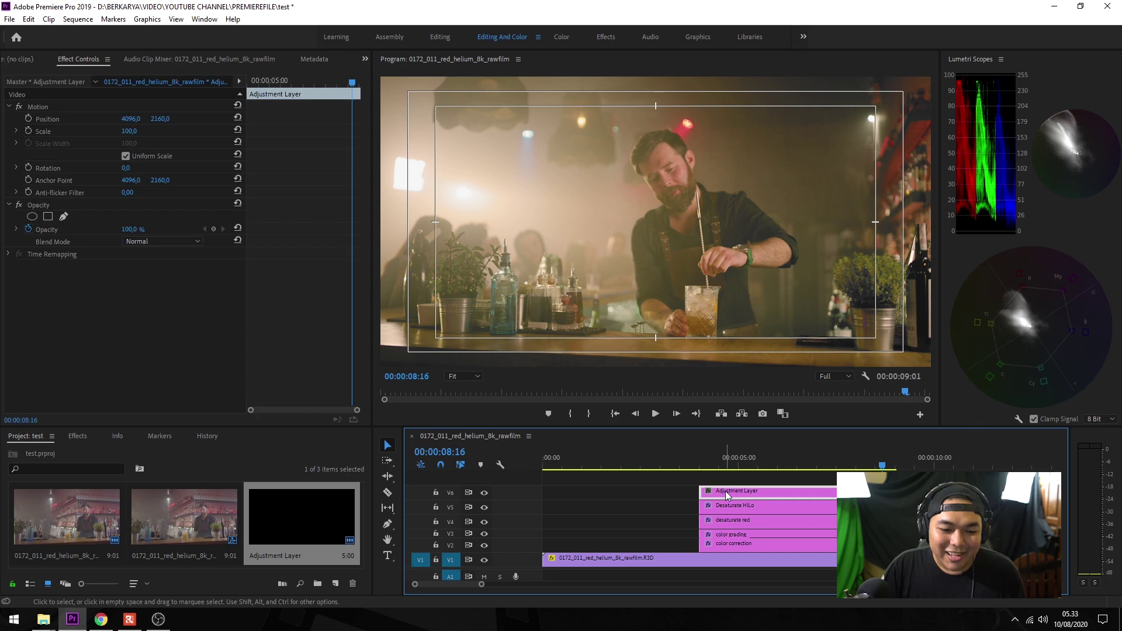
{"action": "left_click", "coordinate": [85, 435]}
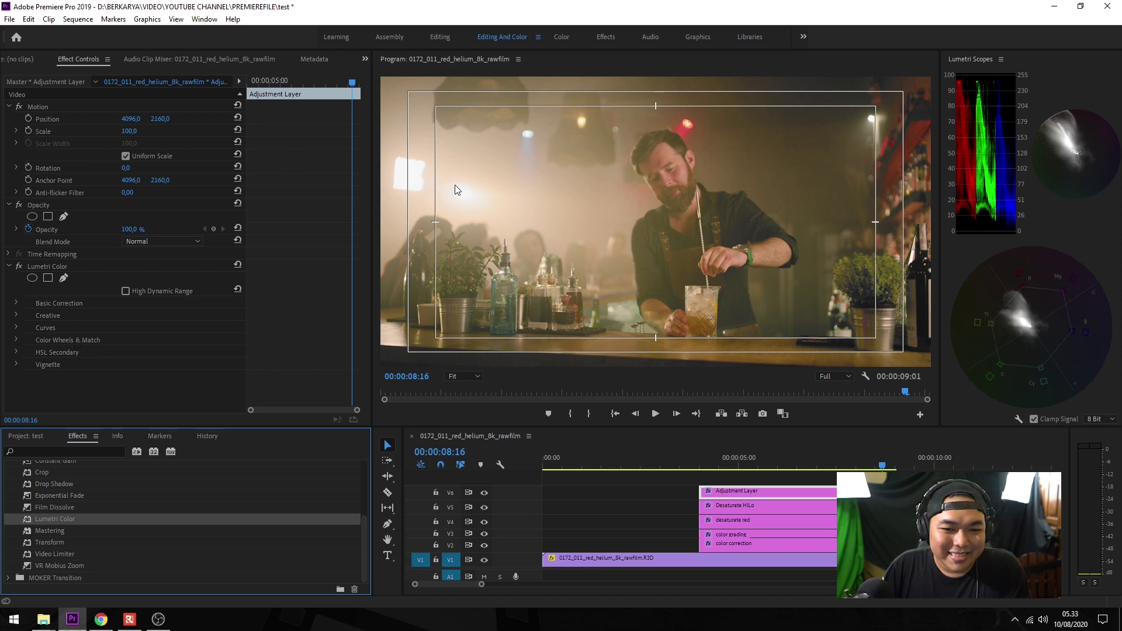
Expand the Lumetri Creative section and set Saturation to 85.
{"action": "left_click", "coordinate": [16, 327]}
{"action": "left_click", "coordinate": [20, 324]}
{"action": "left_click", "coordinate": [16, 316]}
{"action": "scroll", "coordinate": [300, 321], "scroll_direction": "down", "scroll_amount": 3}
{"action": "scroll", "coordinate": [319, 321], "scroll_direction": "down", "scroll_amount": 2}
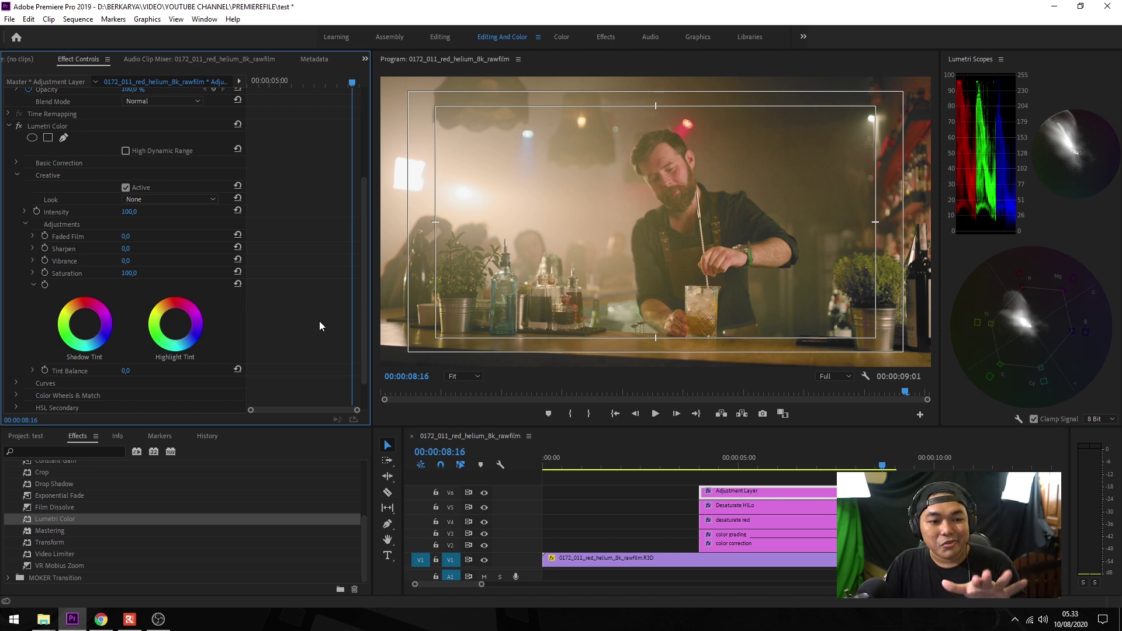
{"action": "scroll", "coordinate": [319, 326], "scroll_direction": "down", "scroll_amount": 1}
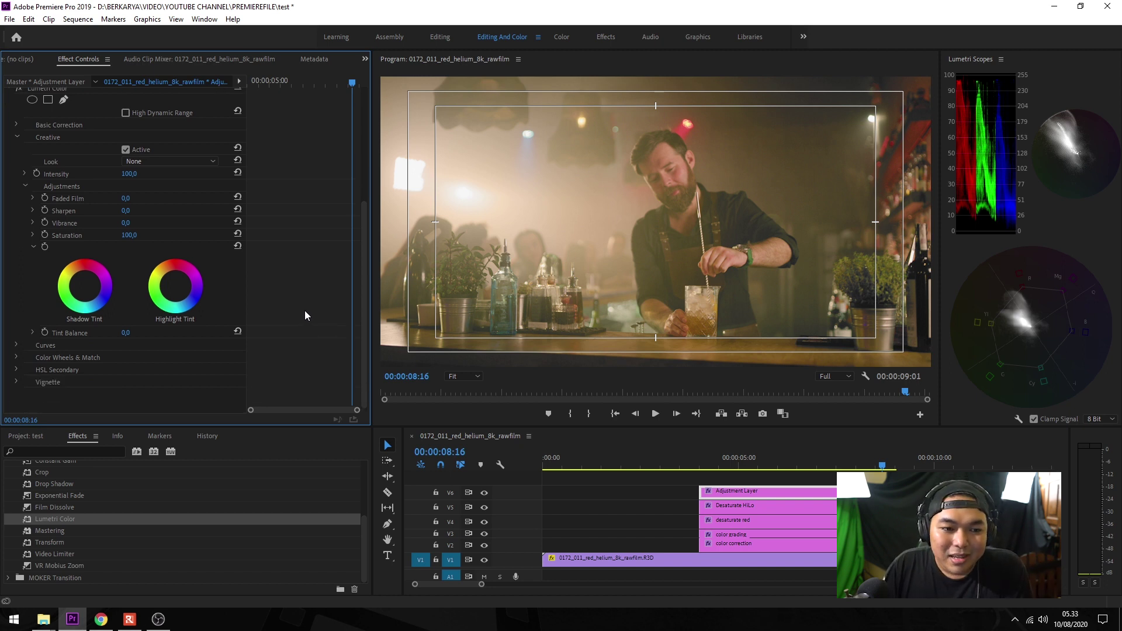
{"action": "left_click", "coordinate": [137, 236]}
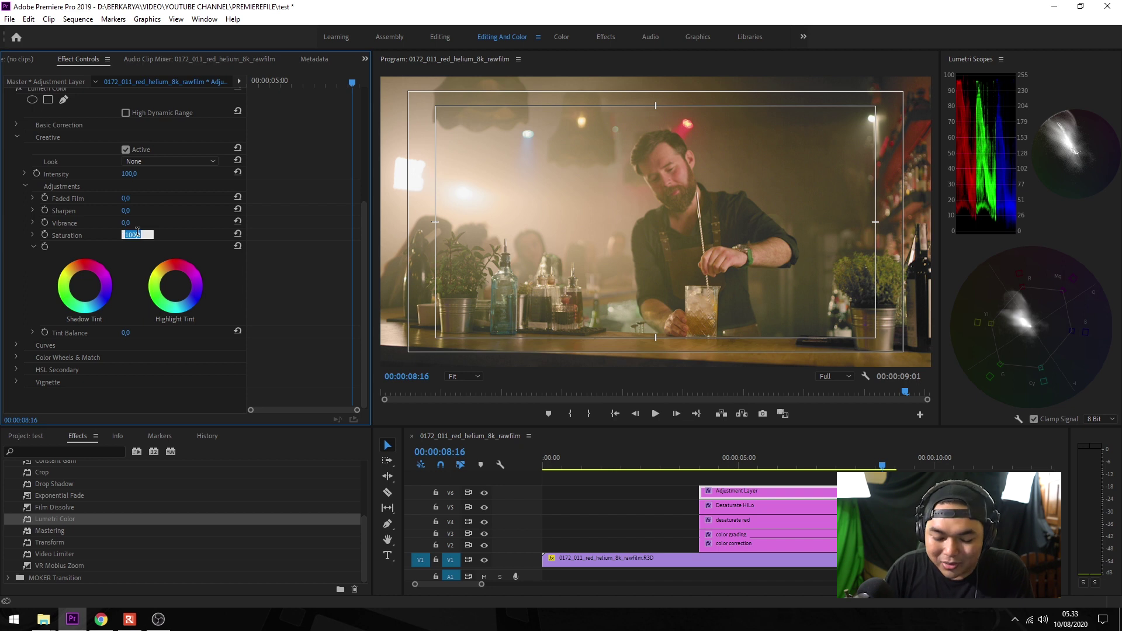
{"action": "type", "text": "90"}
{"action": "key", "text": "Return"}
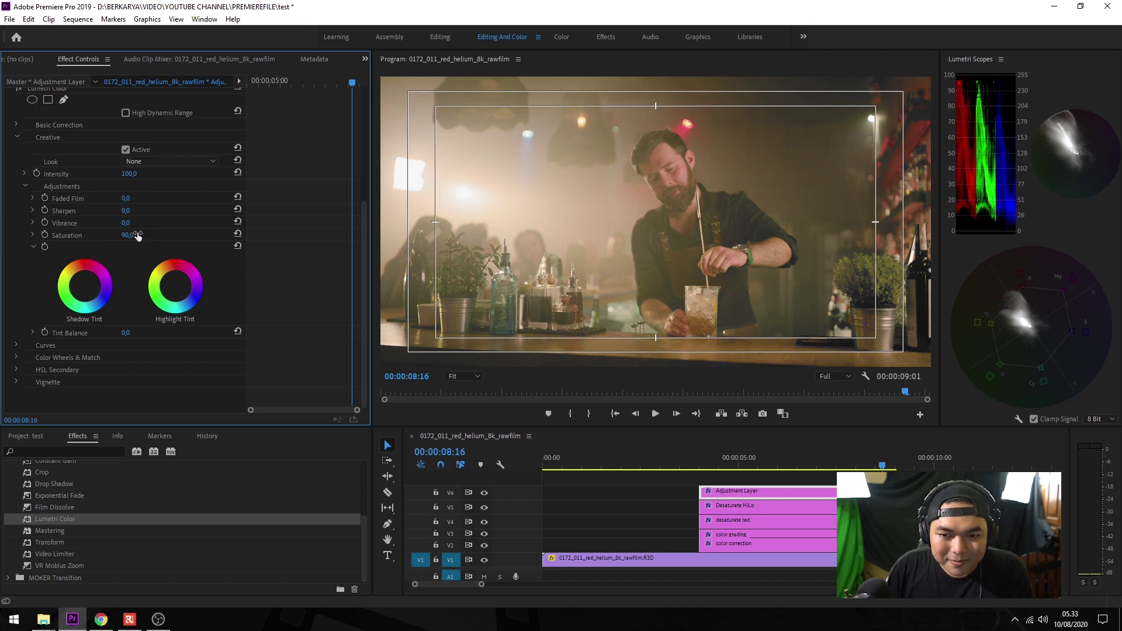
{"action": "left_click", "coordinate": [137, 232]}
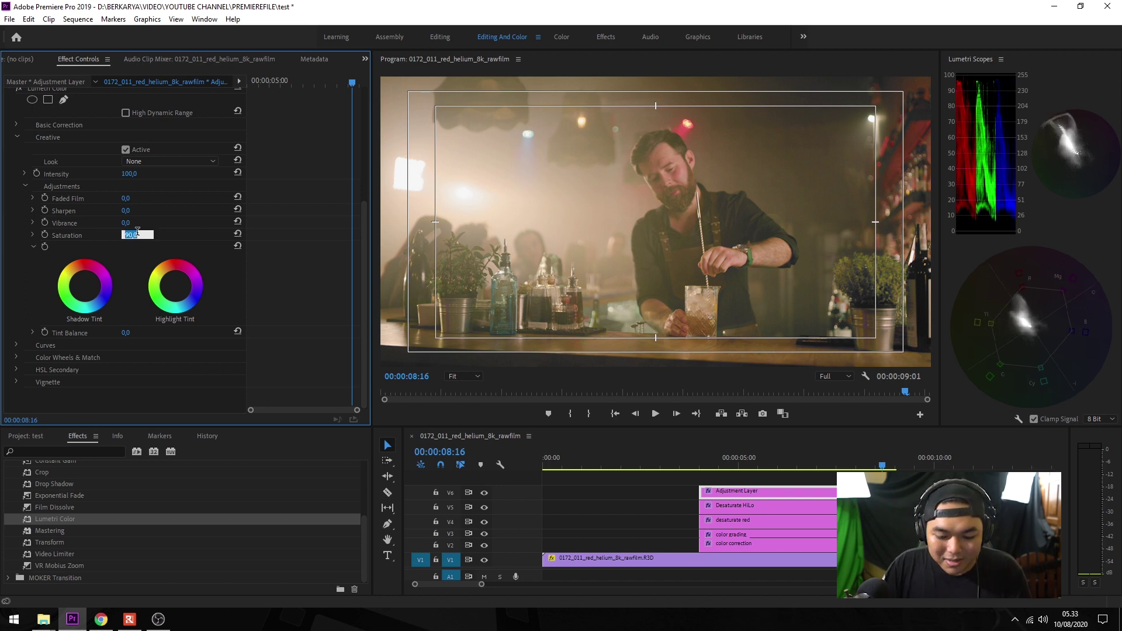
{"action": "type", "text": "85"}
{"action": "key", "text": "Return"}
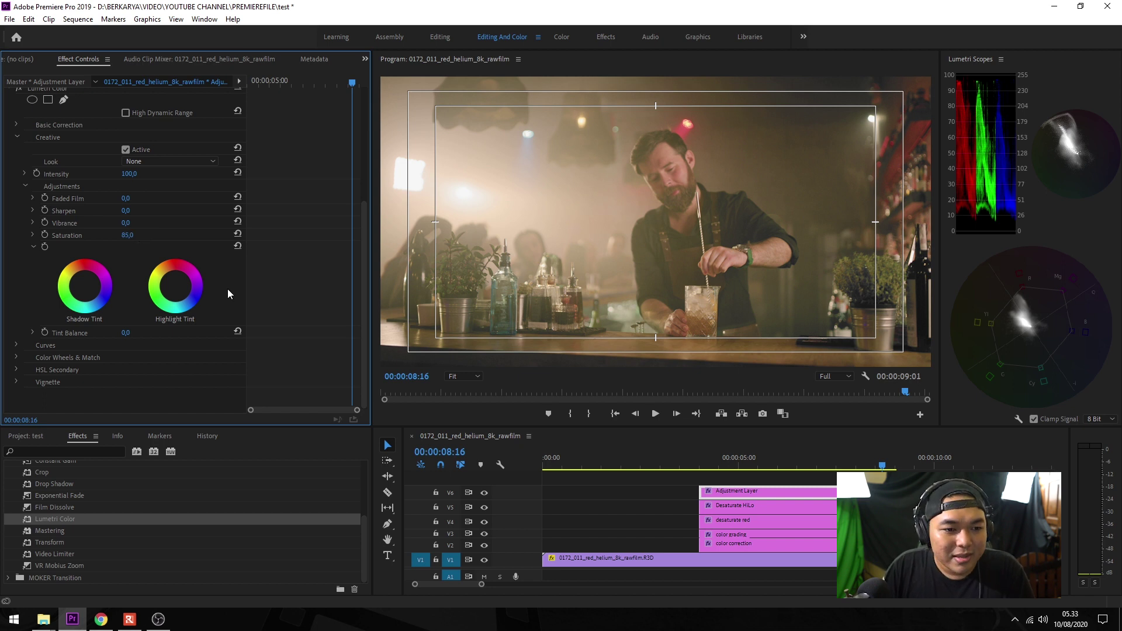
Set the Creative Vibrance to 30.
{"action": "left_click", "coordinate": [125, 223]}
{"action": "type", "text": "20"}
{"action": "key", "text": "Return"}
{"action": "left_click", "coordinate": [138, 222]}
{"action": "type", "text": "30"}
{"action": "key", "text": "Return"}
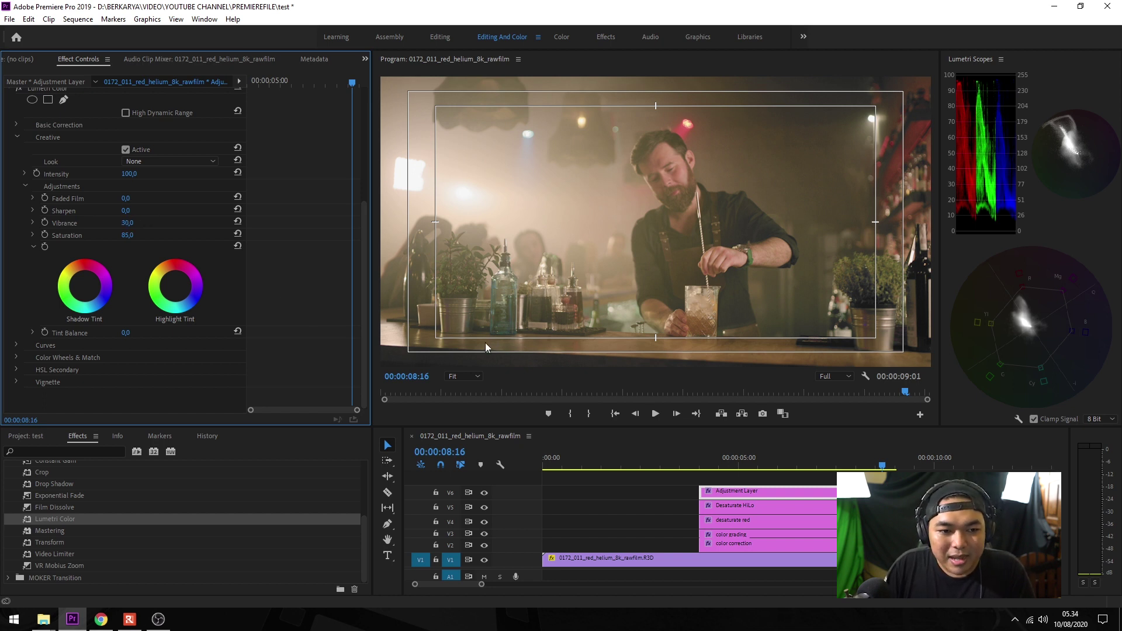
Preview the frame at about 5 seconds full screen.
{"action": "left_click", "coordinate": [737, 452]}
{"action": "key", "text": "ctrl+grave"}
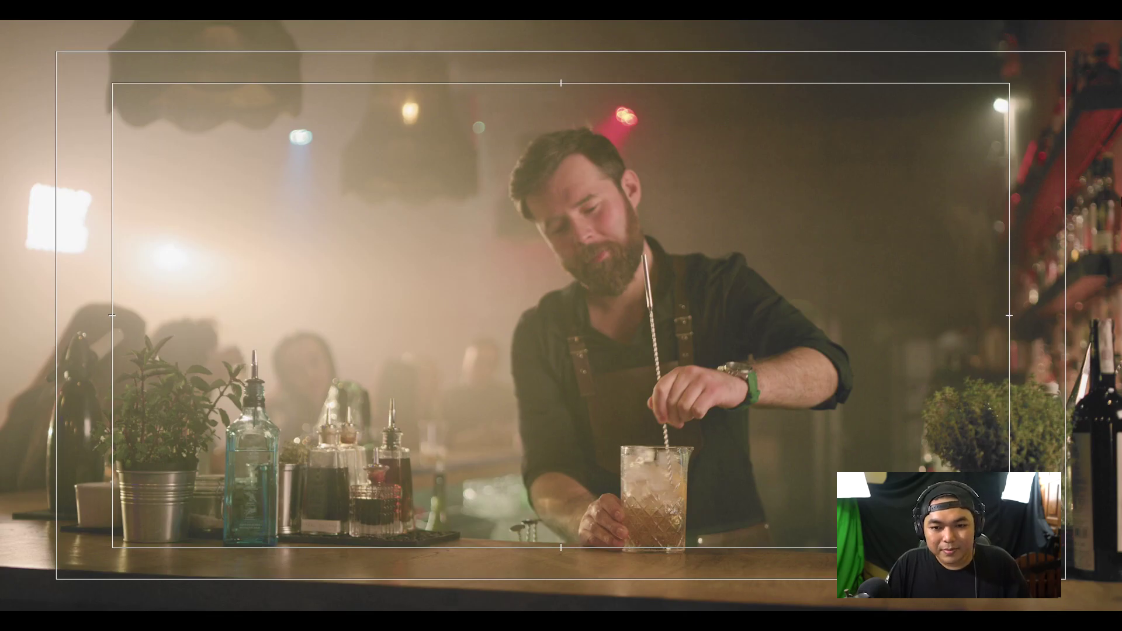
{"action": "key", "text": "ctrl+grave"}
Rename the V6 adjustment layer clip to 'Finishing'.
{"action": "right_click", "coordinate": [737, 490]}
{"action": "left_click", "coordinate": [760, 545]}
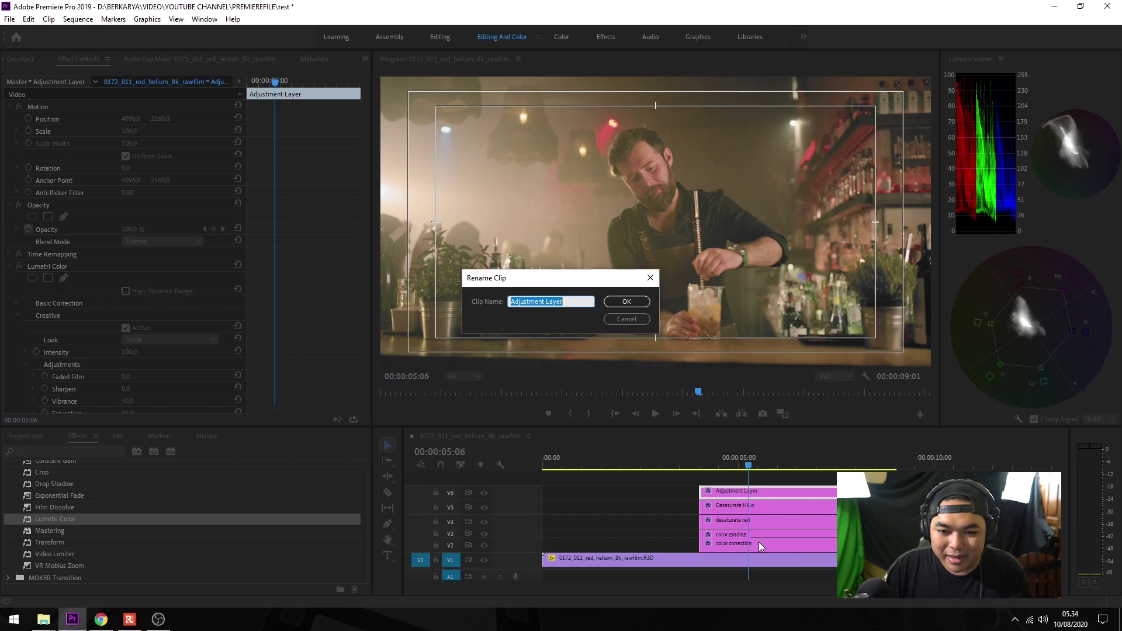
{"action": "type", "text": "Finishing"}
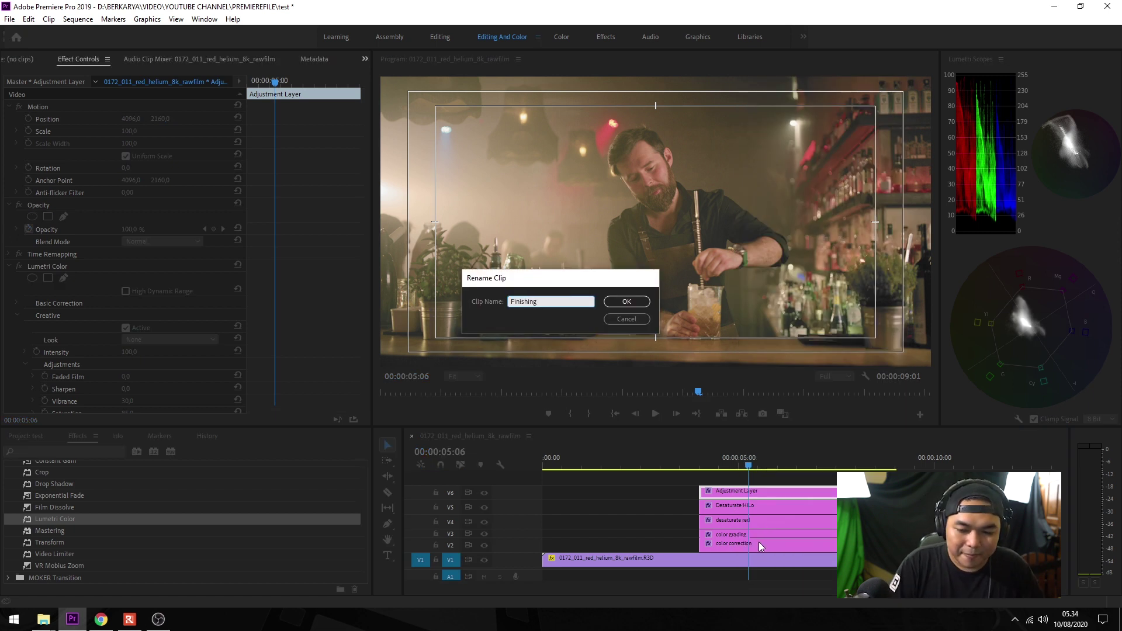
{"action": "key", "text": "Return"}
{"action": "scroll", "coordinate": [319, 254], "scroll_direction": "down", "scroll_amount": 5}
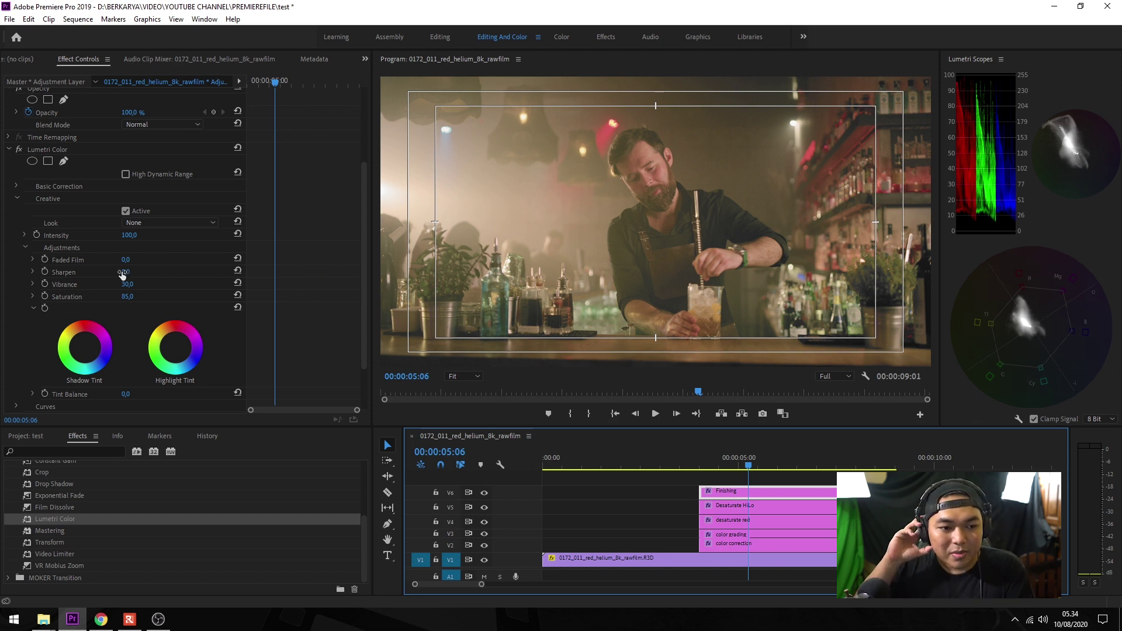
Set the Creative Sharpen value to 20.
{"action": "left_click", "coordinate": [123, 275]}
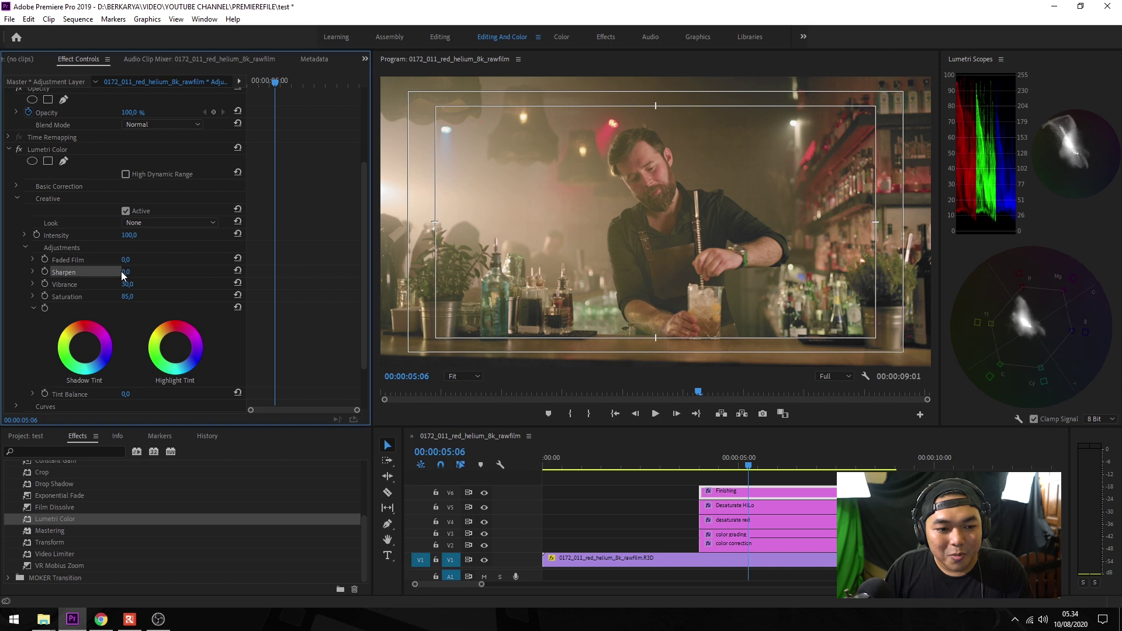
{"action": "left_click", "coordinate": [128, 272]}
{"action": "type", "text": "20"}
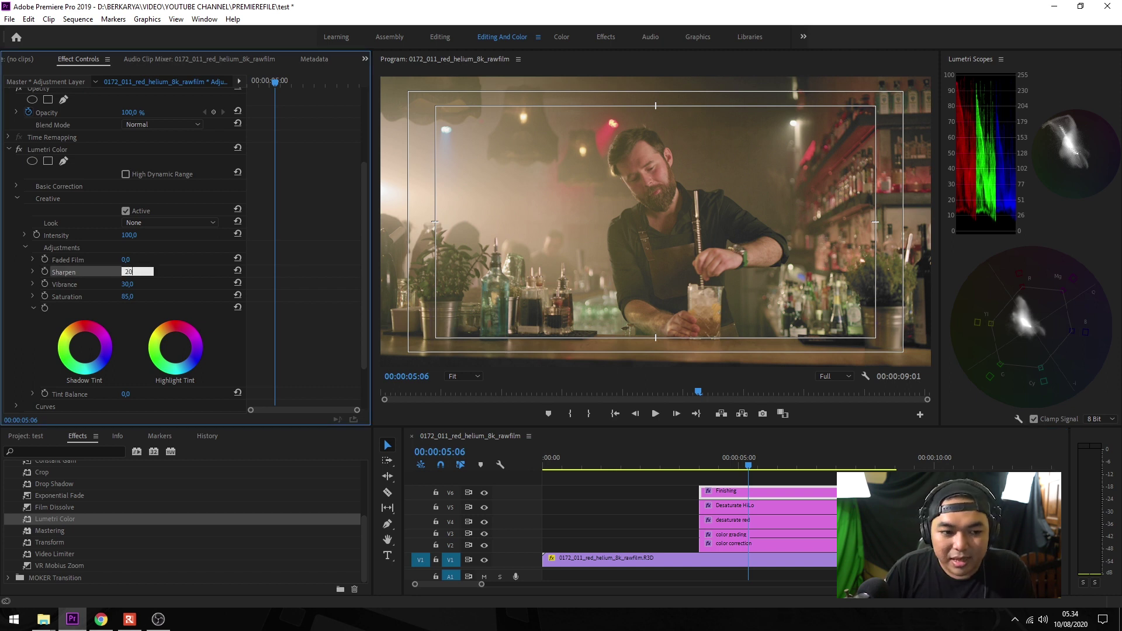
{"action": "key", "text": "Return"}
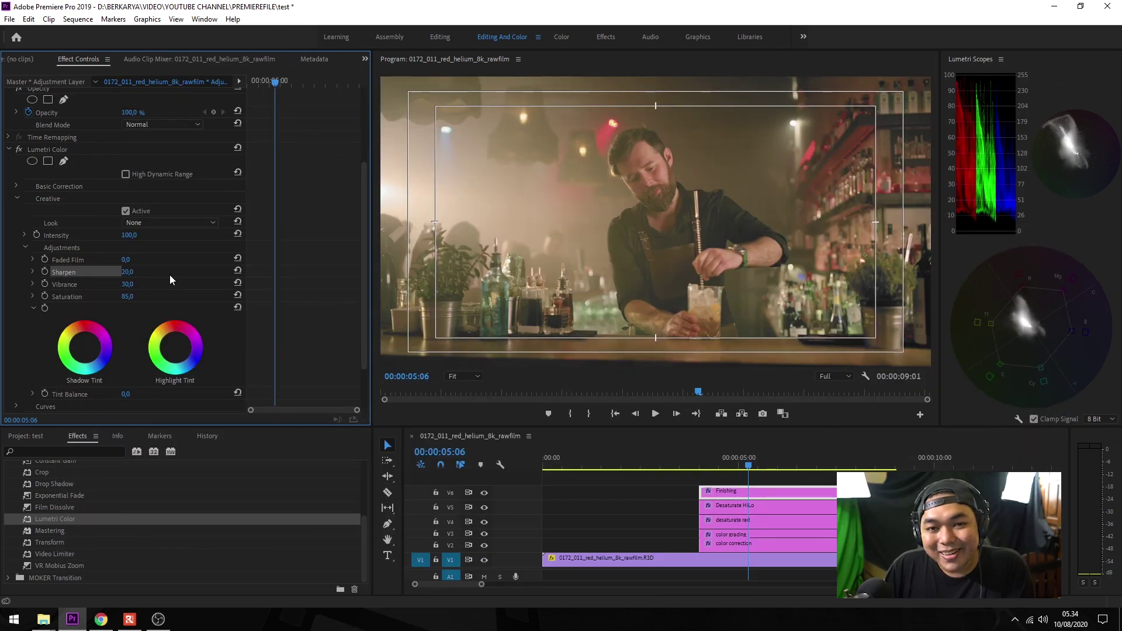
Set Faded Film to 5.
{"action": "left_click", "coordinate": [97, 261]}
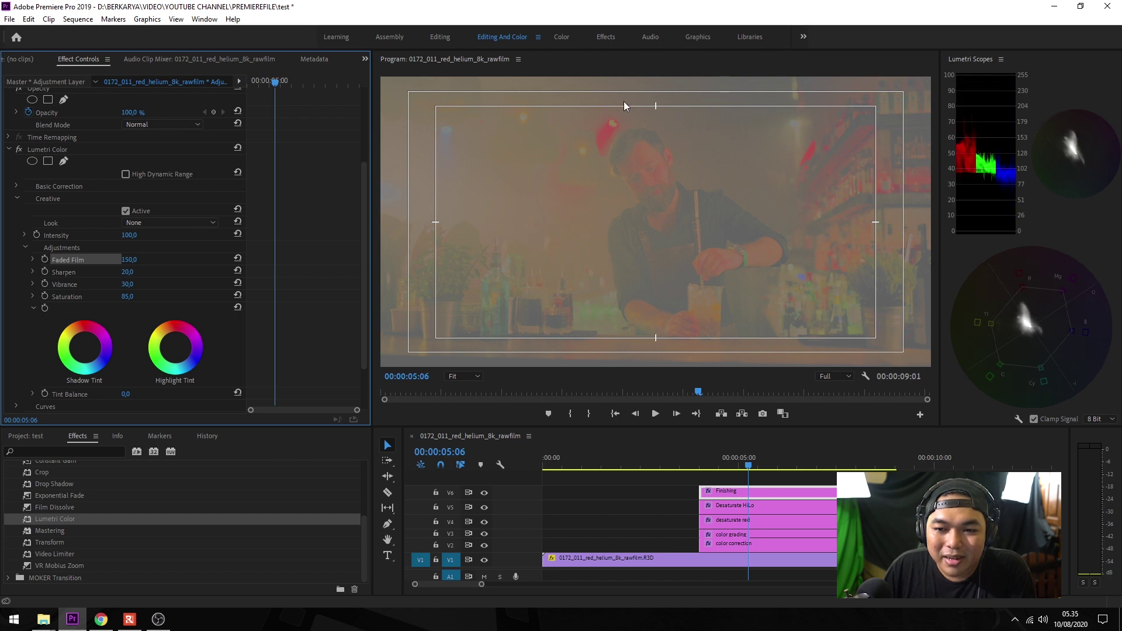
{"action": "left_click", "coordinate": [137, 259]}
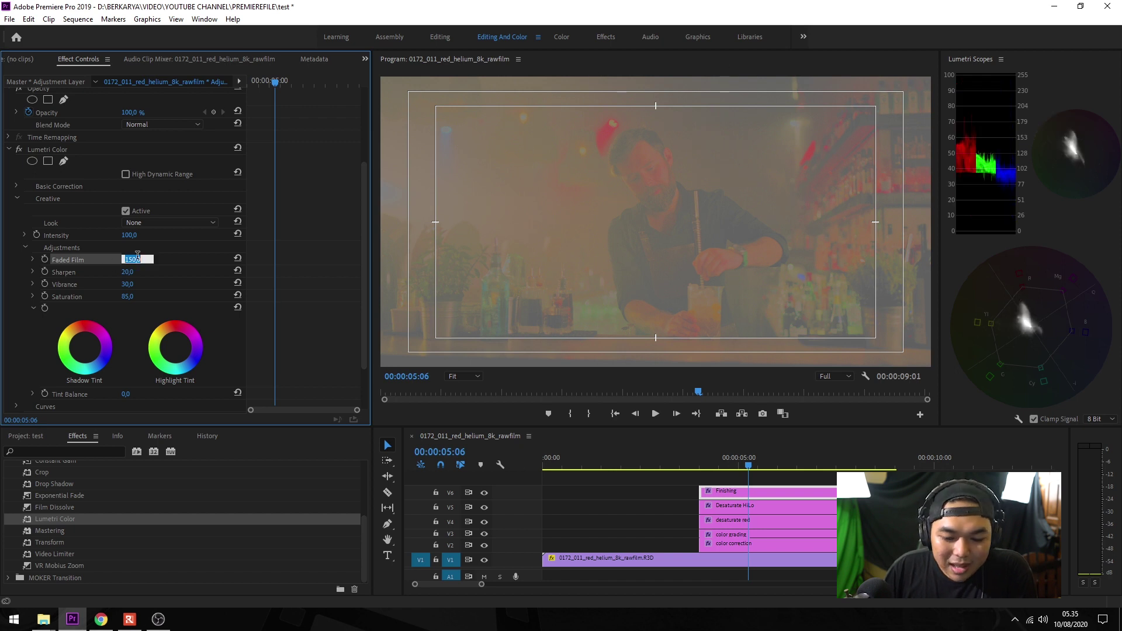
{"action": "type", "text": "2"}
{"action": "key", "text": "BackSpace"}
{"action": "type", "text": "5"}
{"action": "key", "text": "Return"}
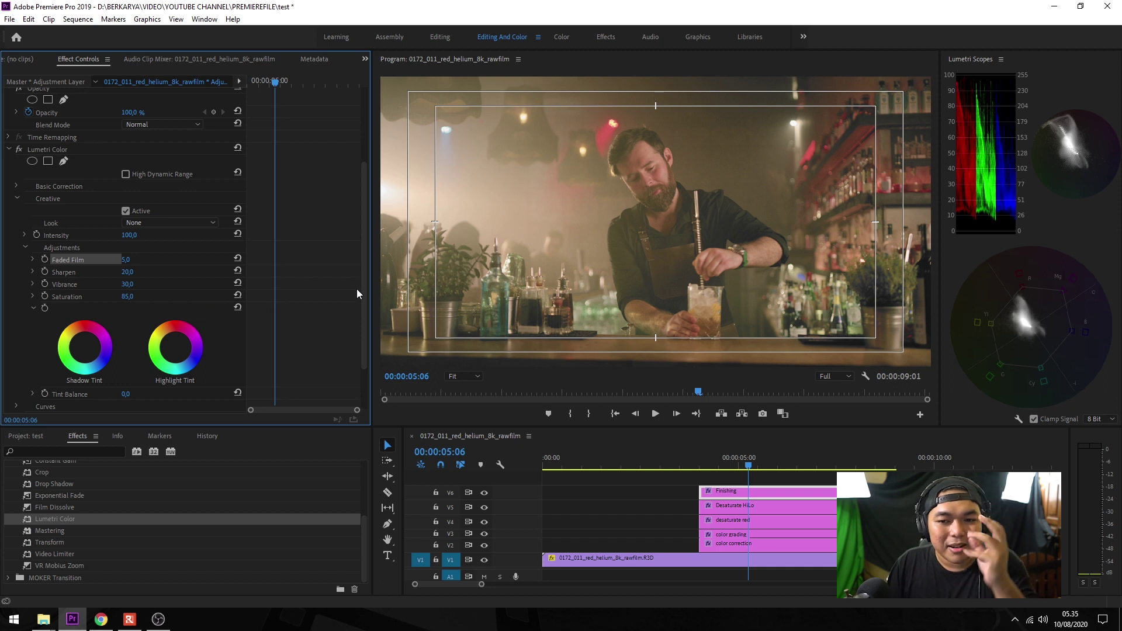
{"action": "scroll", "coordinate": [356, 289], "scroll_direction": "down", "scroll_amount": 1}
{"action": "scroll", "coordinate": [344, 276], "scroll_direction": "down", "scroll_amount": 2}
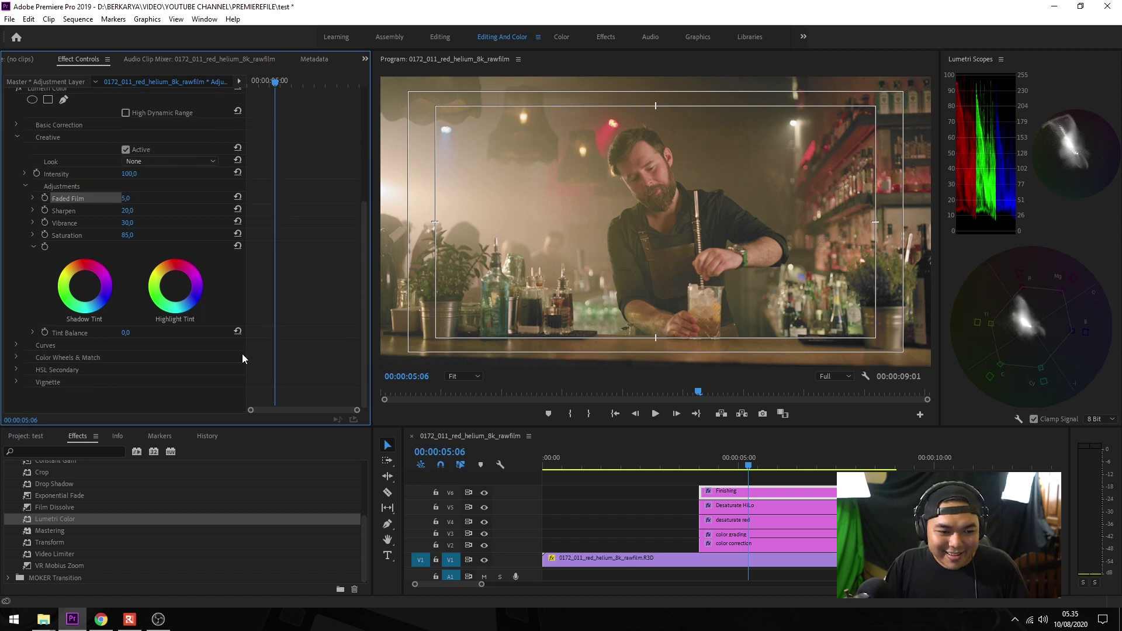
Give the vignette Amount -5 and Feather 100, then uncheck it and collapse the section.
{"action": "left_click", "coordinate": [23, 379]}
{"action": "scroll", "coordinate": [272, 336], "scroll_direction": "down", "scroll_amount": 3}
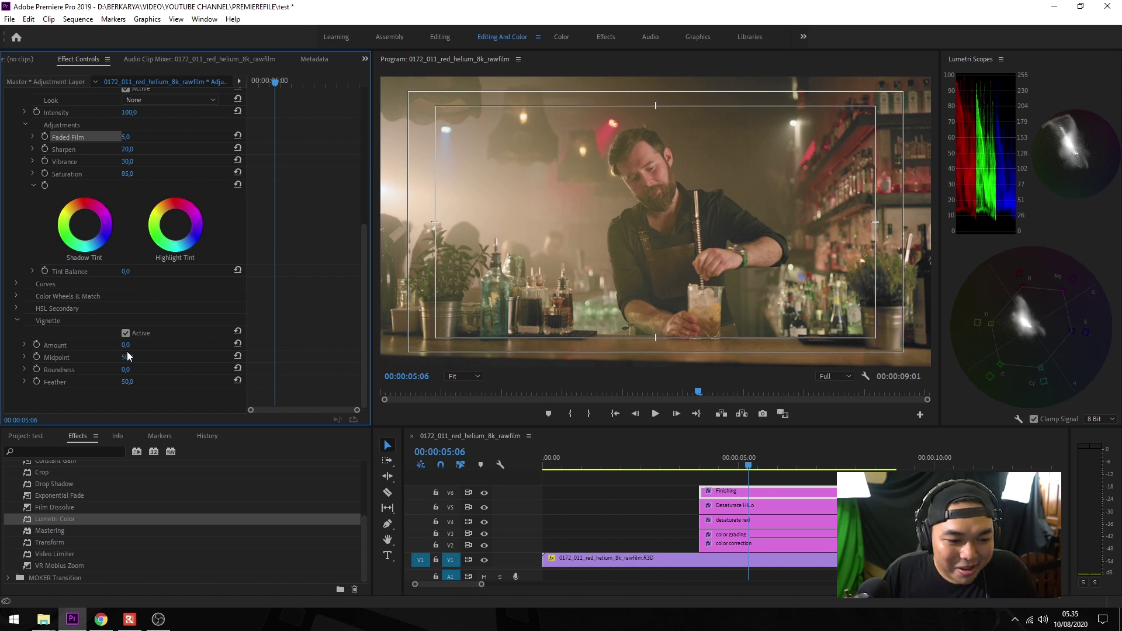
{"action": "left_click_drag", "start_coordinate": [126, 345], "coordinate": [129, 357]}
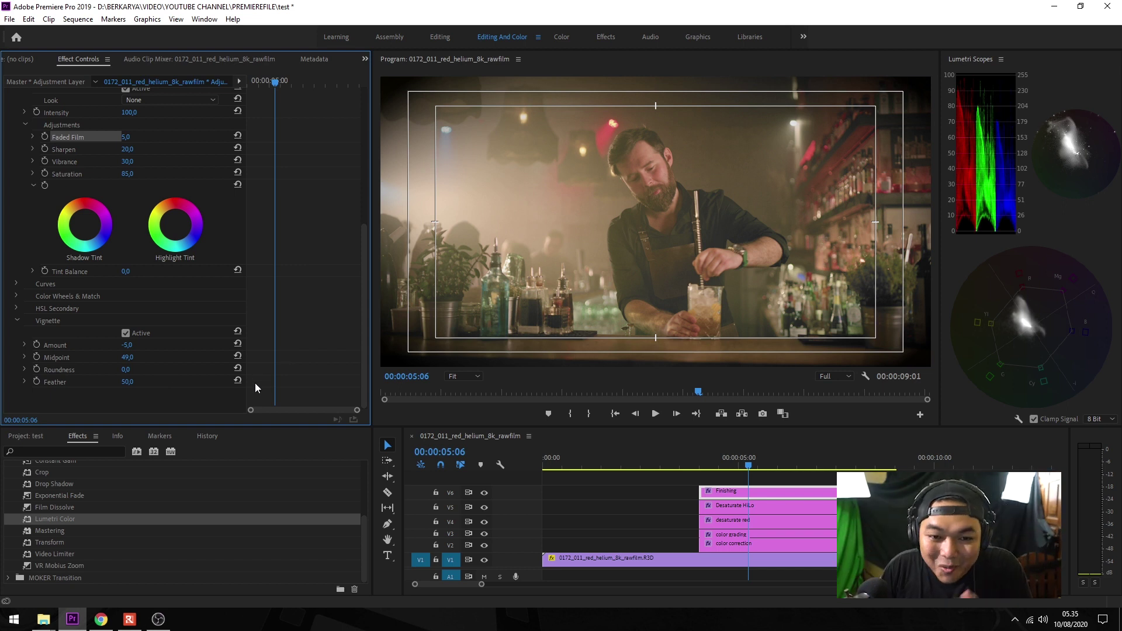
{"action": "left_click_drag", "start_coordinate": [126, 382], "coordinate": [325, 379]}
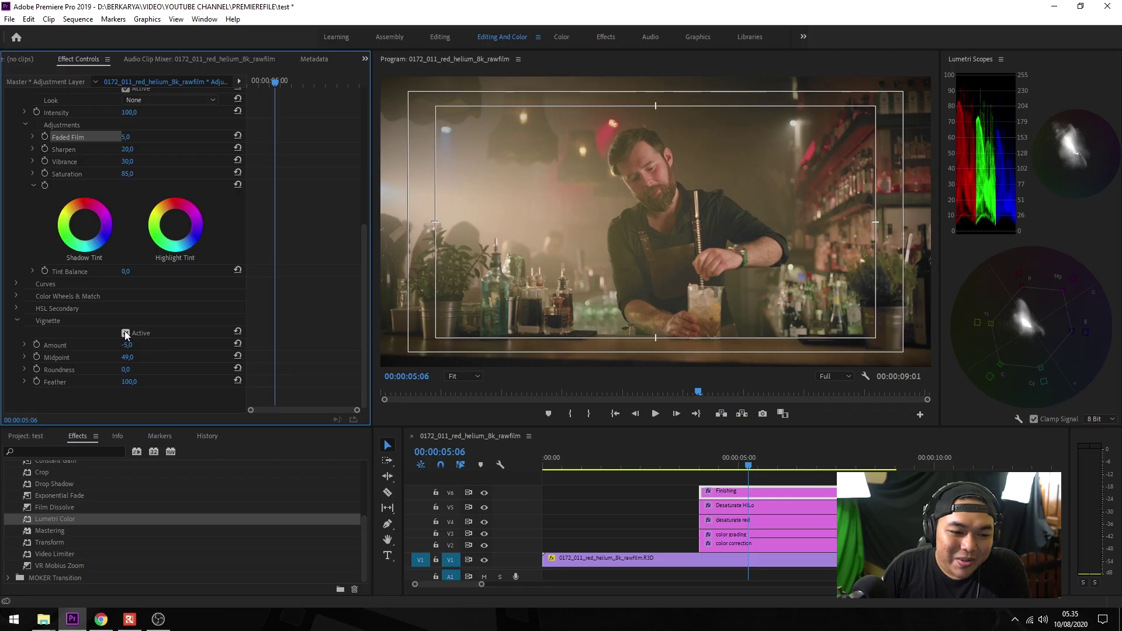
{"action": "left_click", "coordinate": [126, 333]}
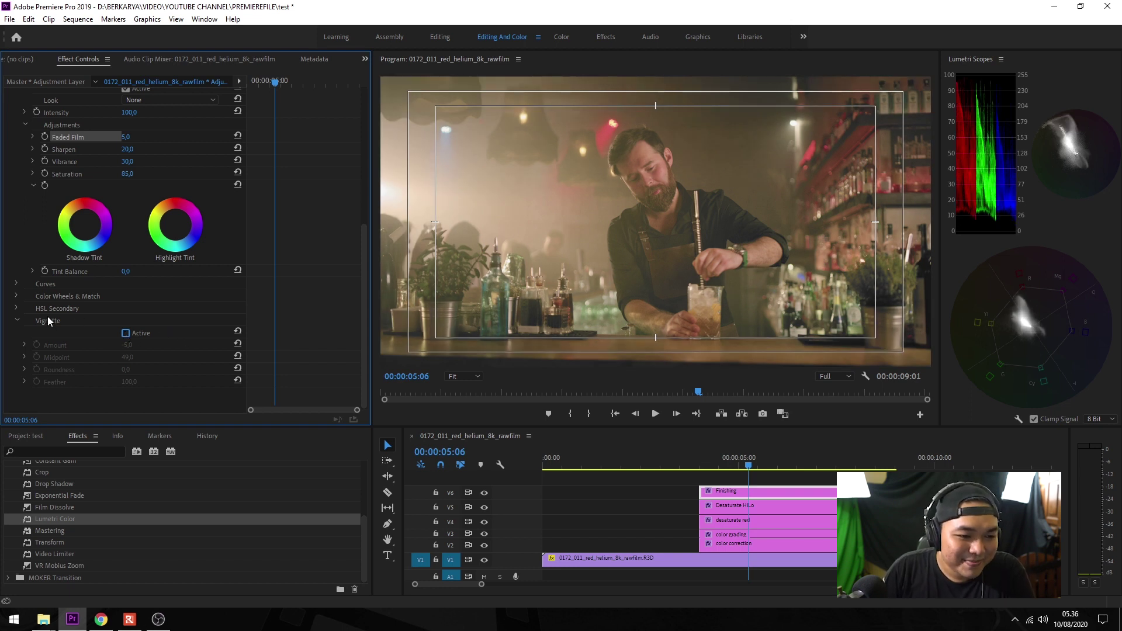
{"action": "left_click", "coordinate": [20, 320]}
{"action": "scroll", "coordinate": [330, 338], "scroll_direction": "up", "scroll_amount": 3}
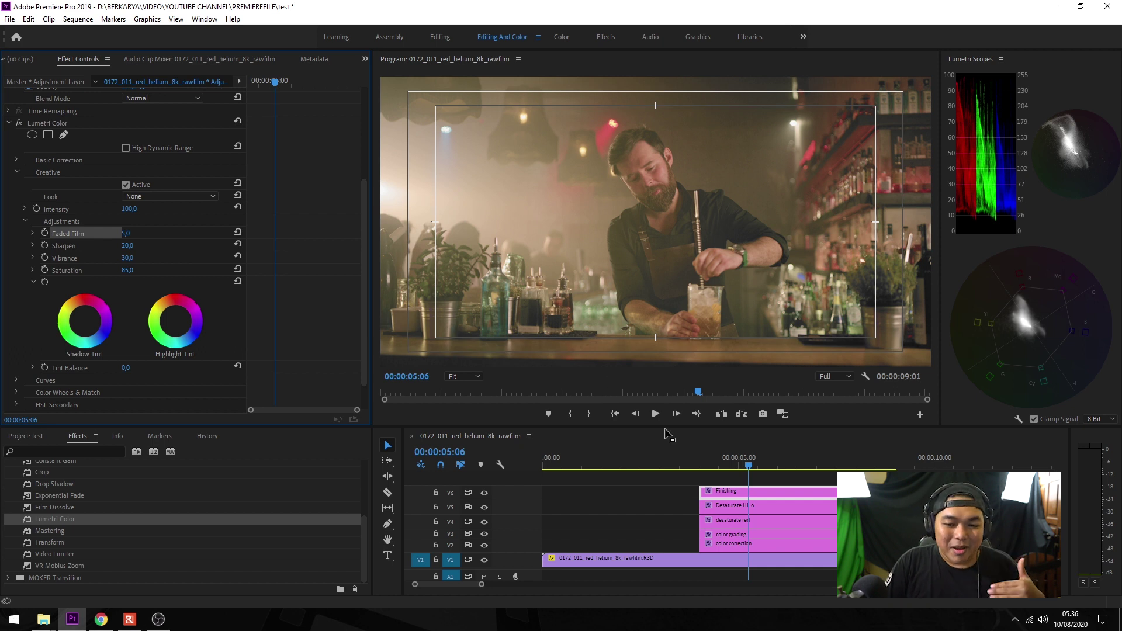
Play the sequence to review the finished bartender grade.
{"action": "key", "text": "space"}
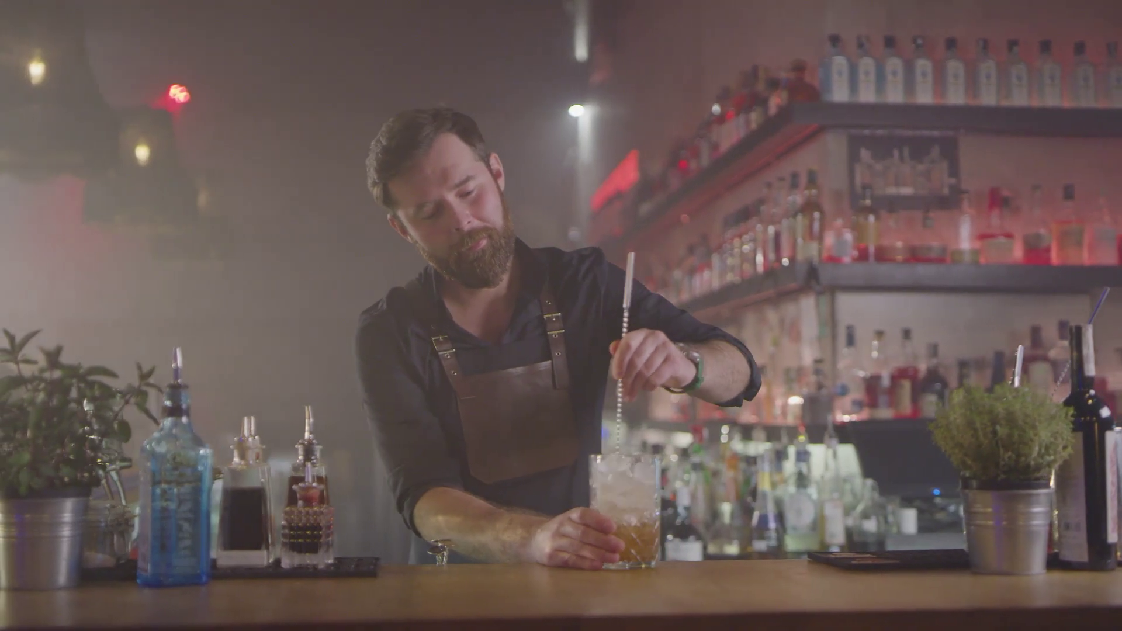